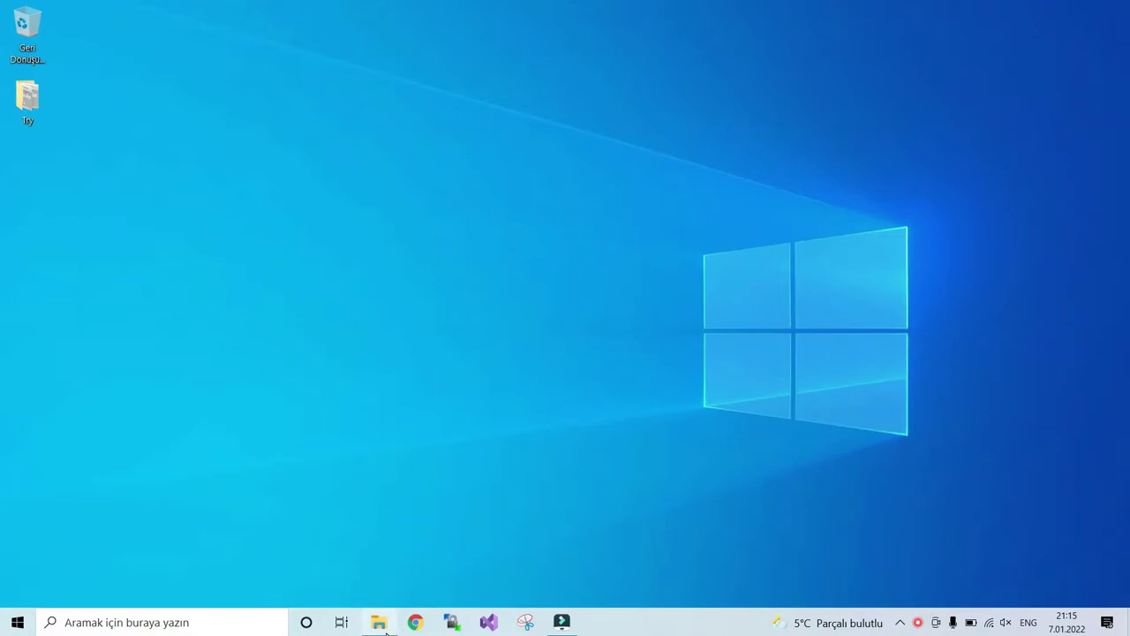
- Bring back Local Disk (E:) and view ImportantFile in Photos once, then close it
mouse_move(386, 633)
click(389, 517)
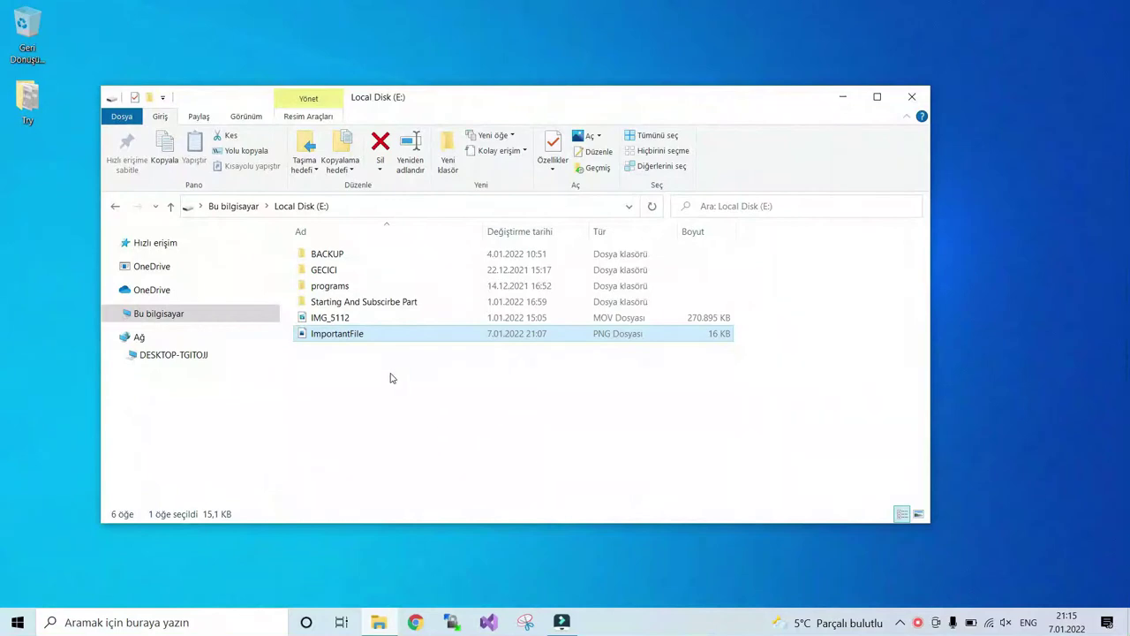
double_click(362, 334)
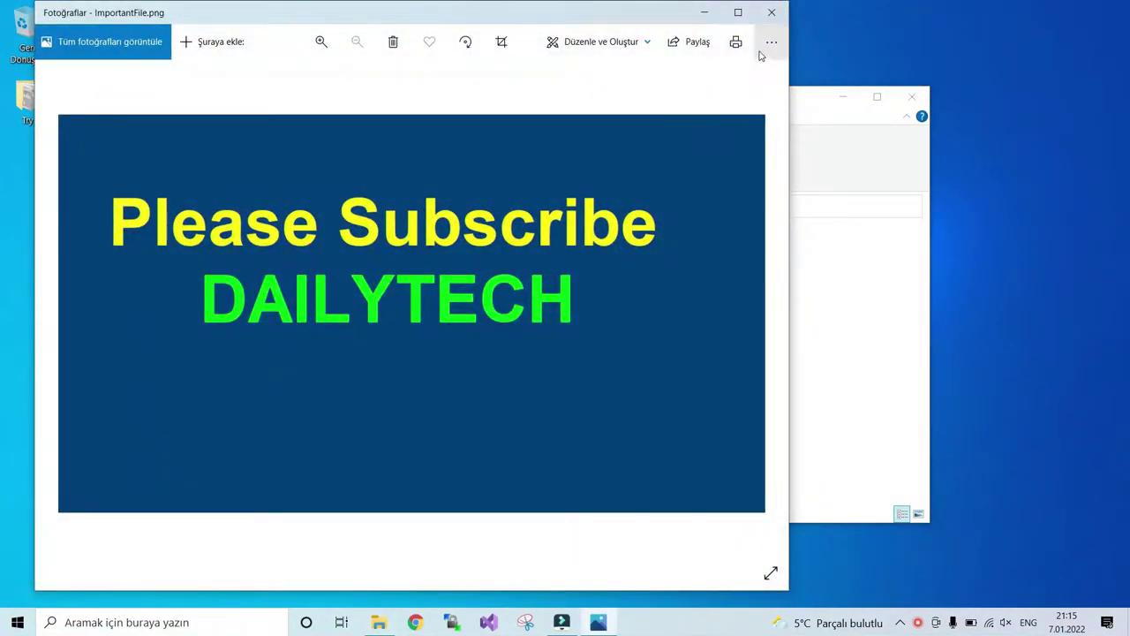
click(771, 13)
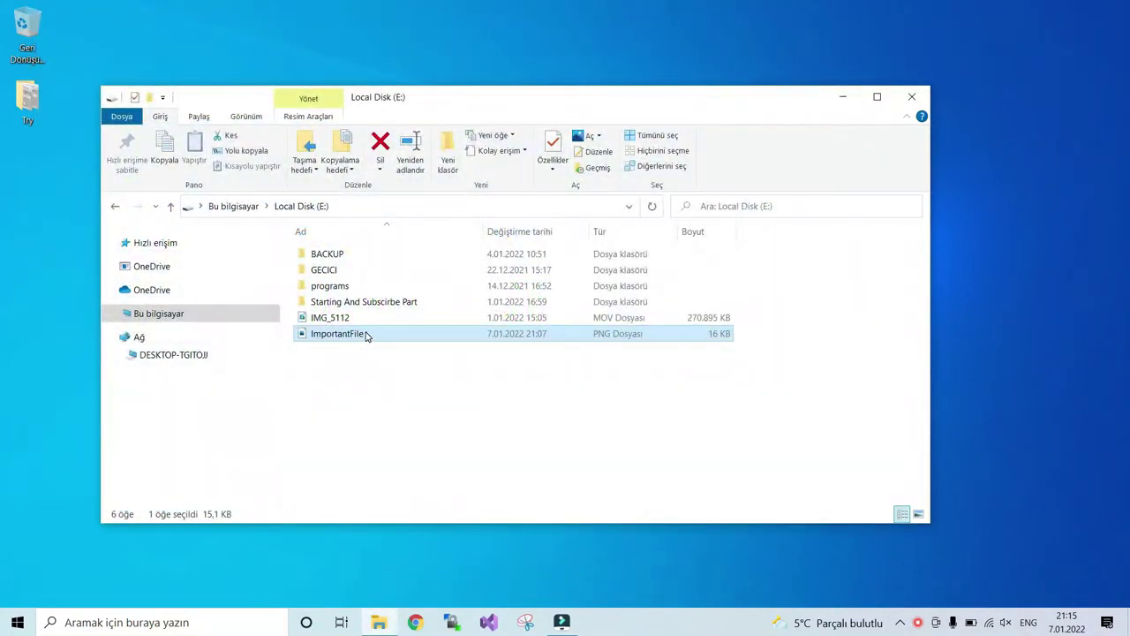
- Delete ImportantFile from drive E: to the Recycle Bin
click(328, 386)
click(320, 333)
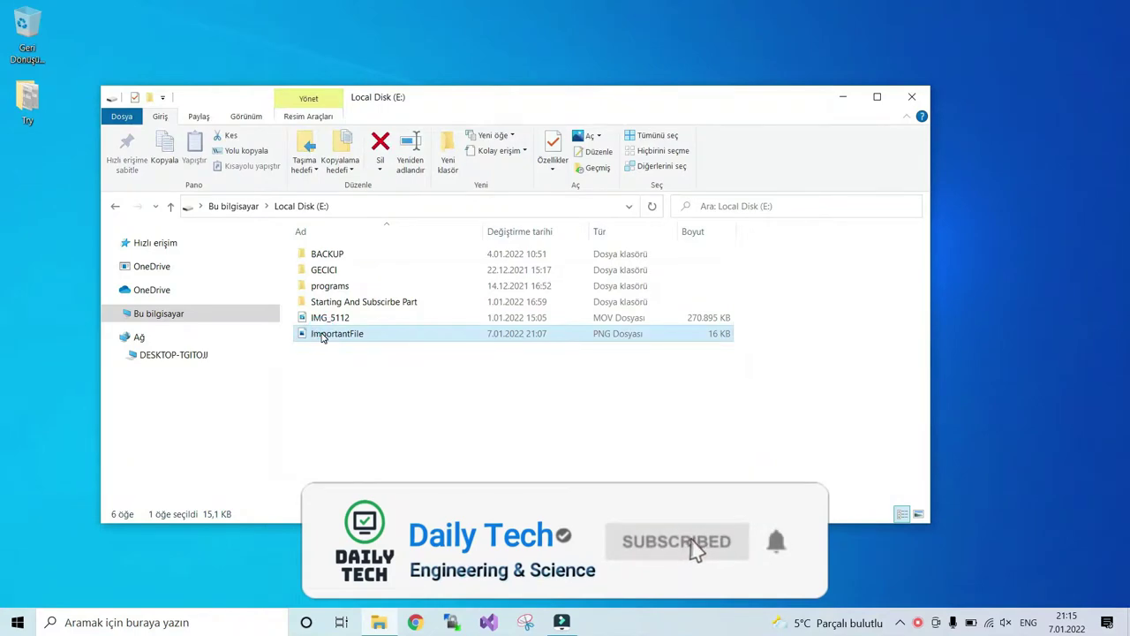
key(Delete)
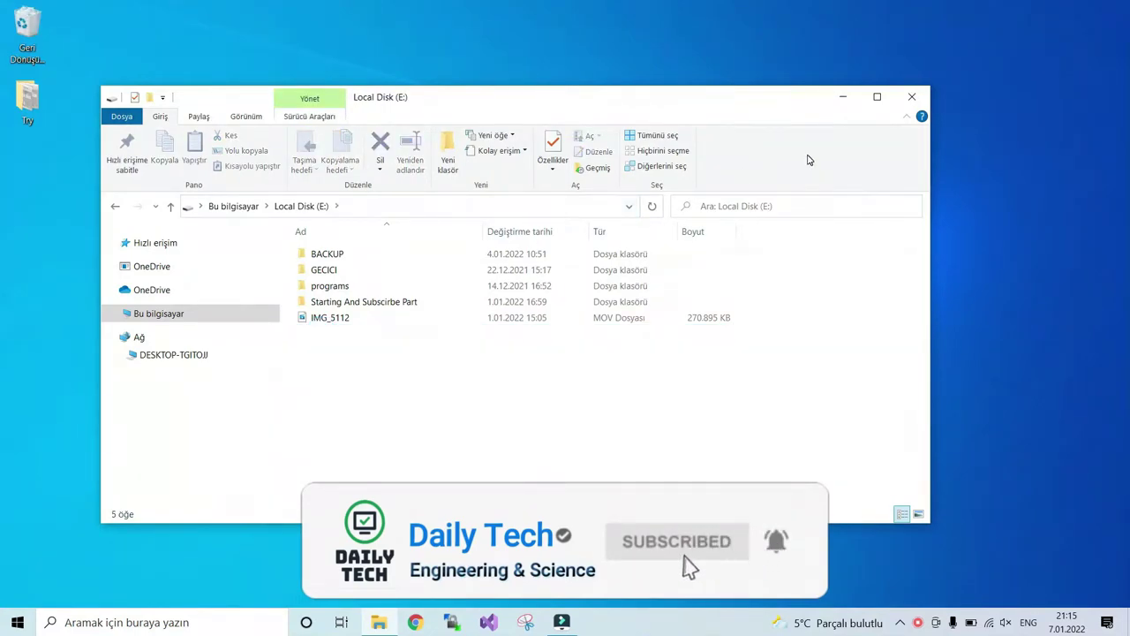
- Move the Local Disk (E:) Explorer window aside and close it
drag(693, 100, 780, 92)
click(780, 91)
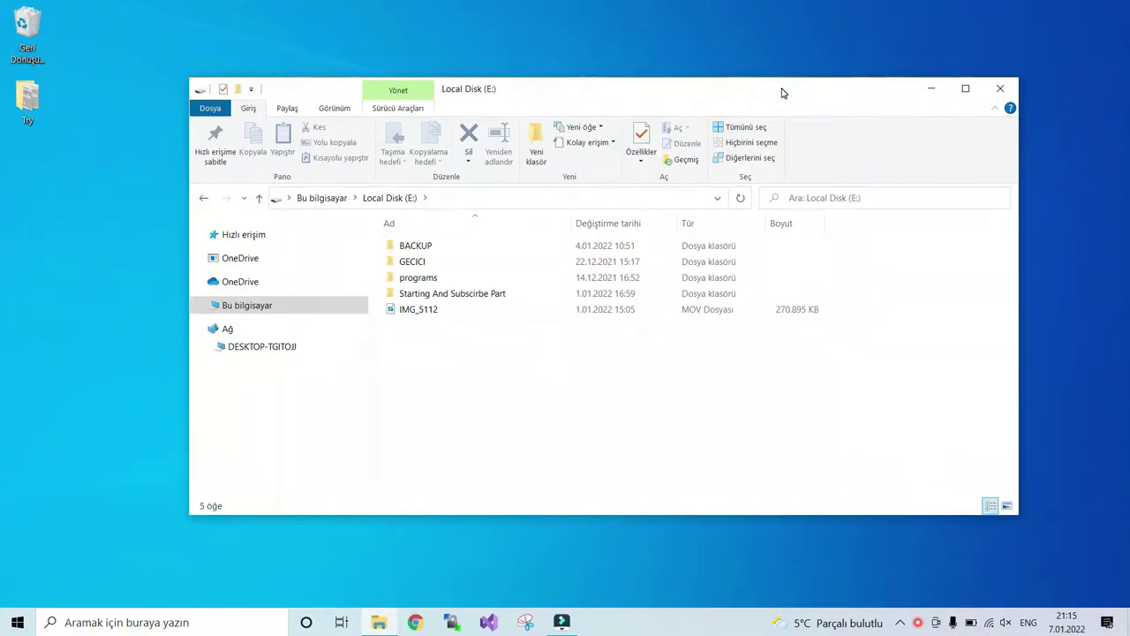
click(989, 86)
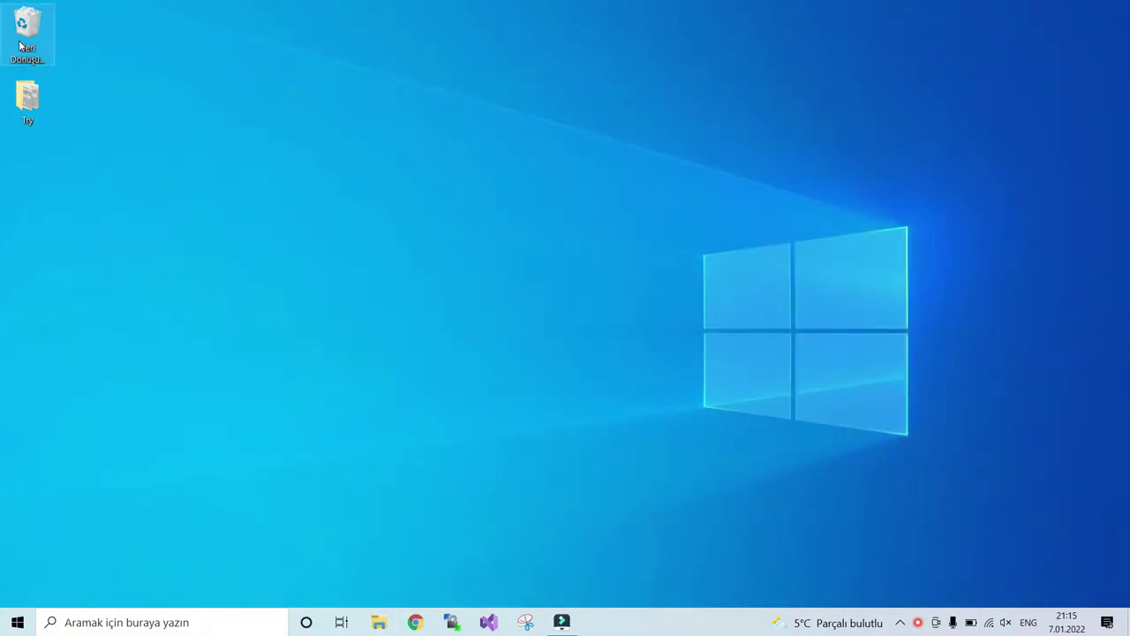
- Restore ImportantFile from the Recycle Bin with Geri Yükle, then close the empty bin
double_click(24, 35)
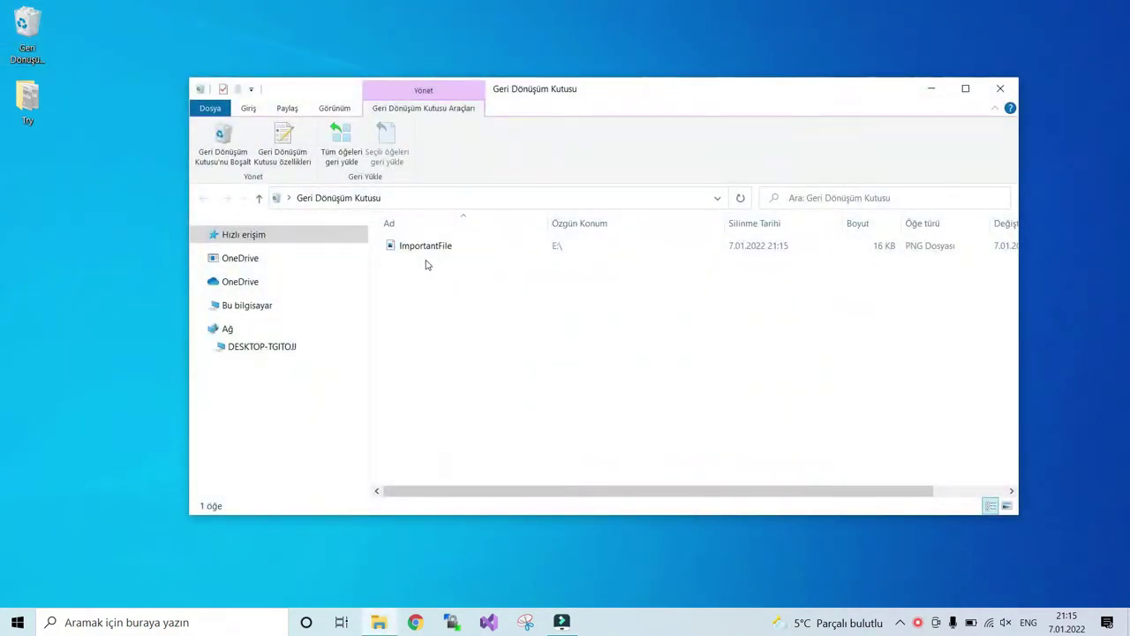
click(424, 247)
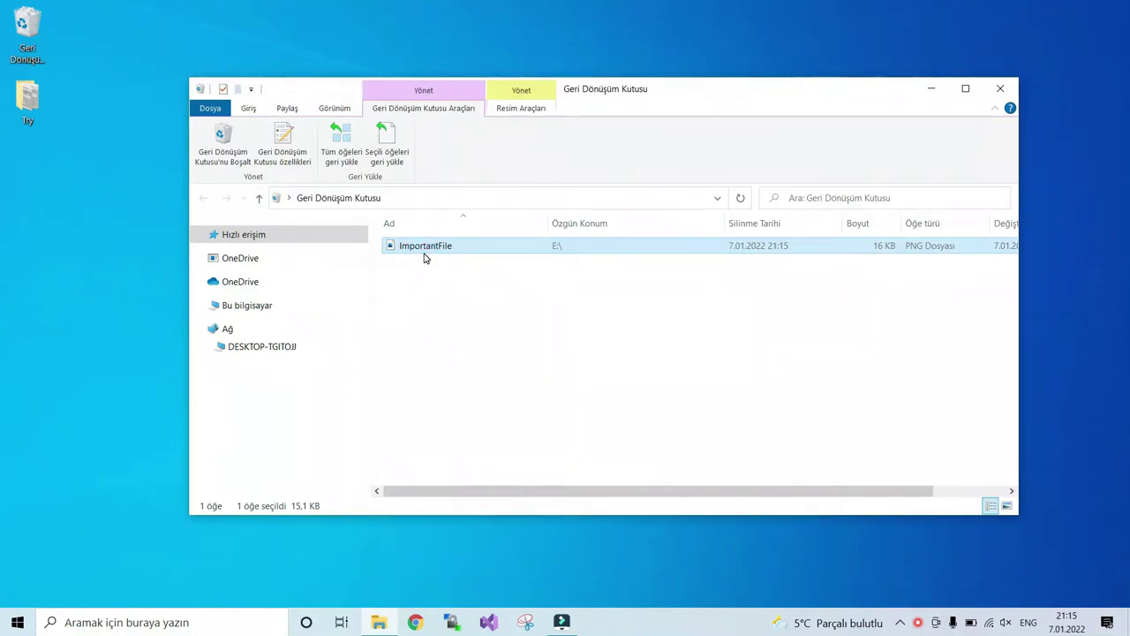
right_click(423, 257)
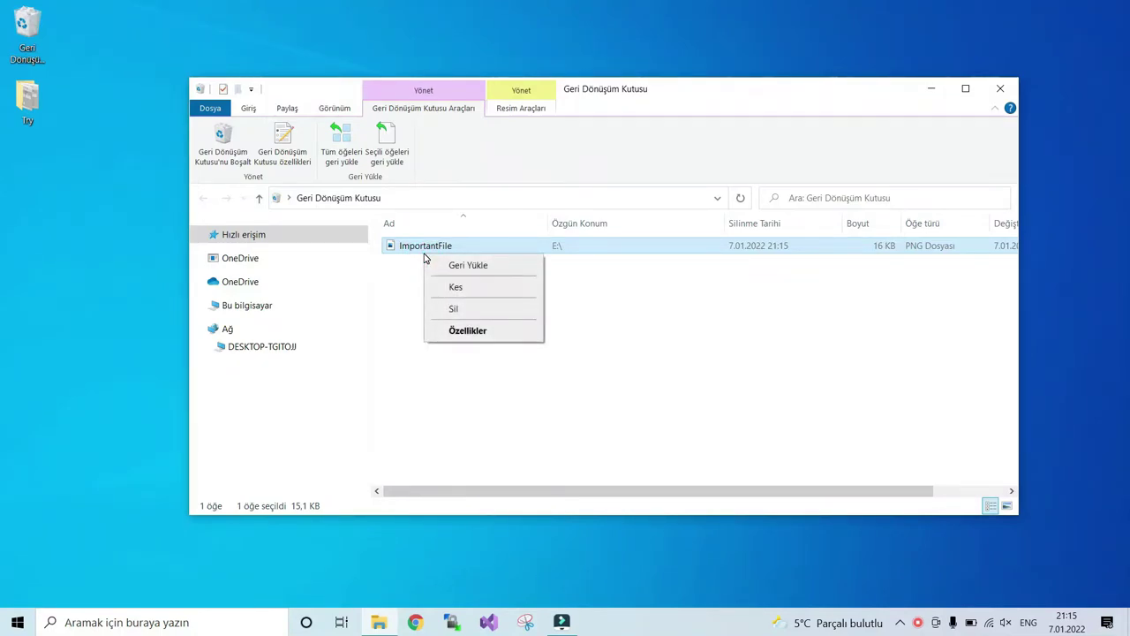
click(467, 266)
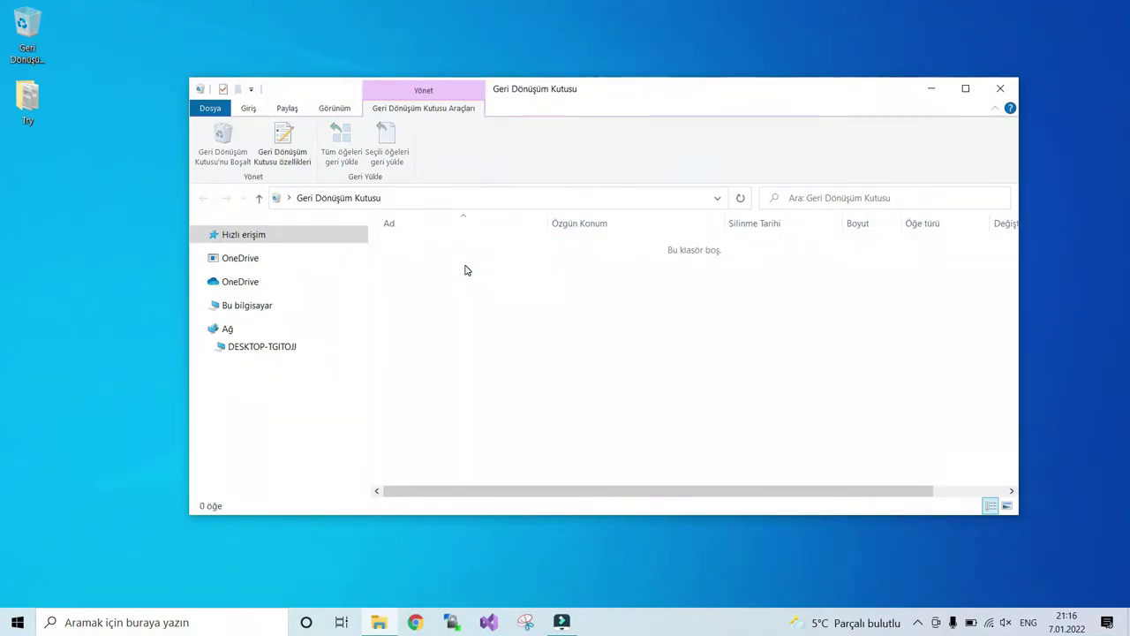
click(1001, 88)
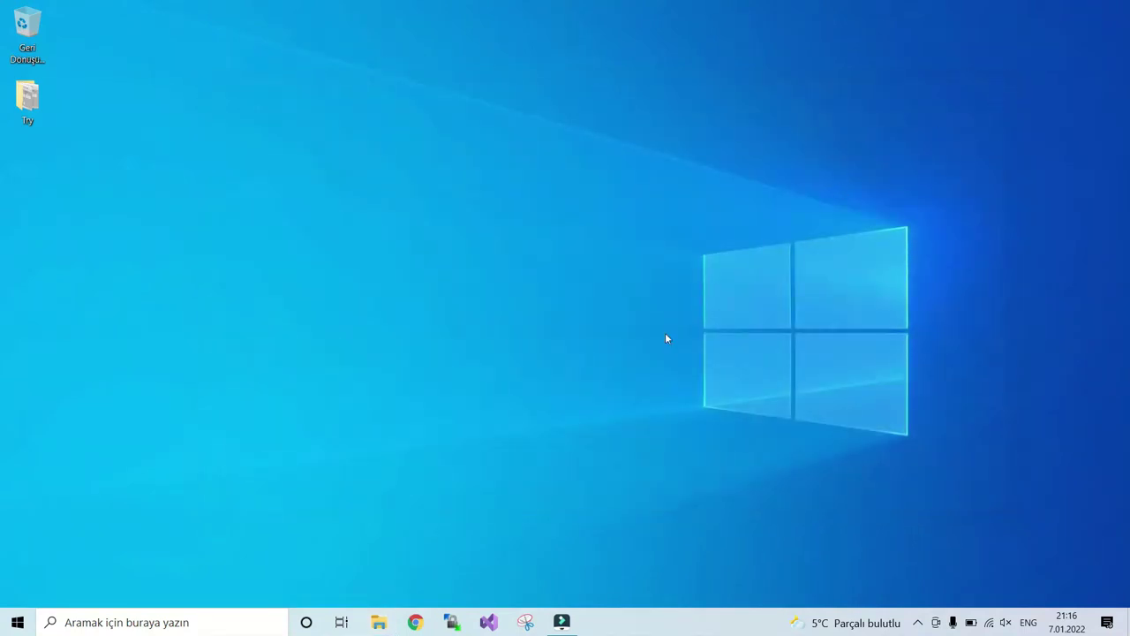
- Reopen Local Disk (E:) via This PC and view the restored ImportantFile in Photos
click(381, 623)
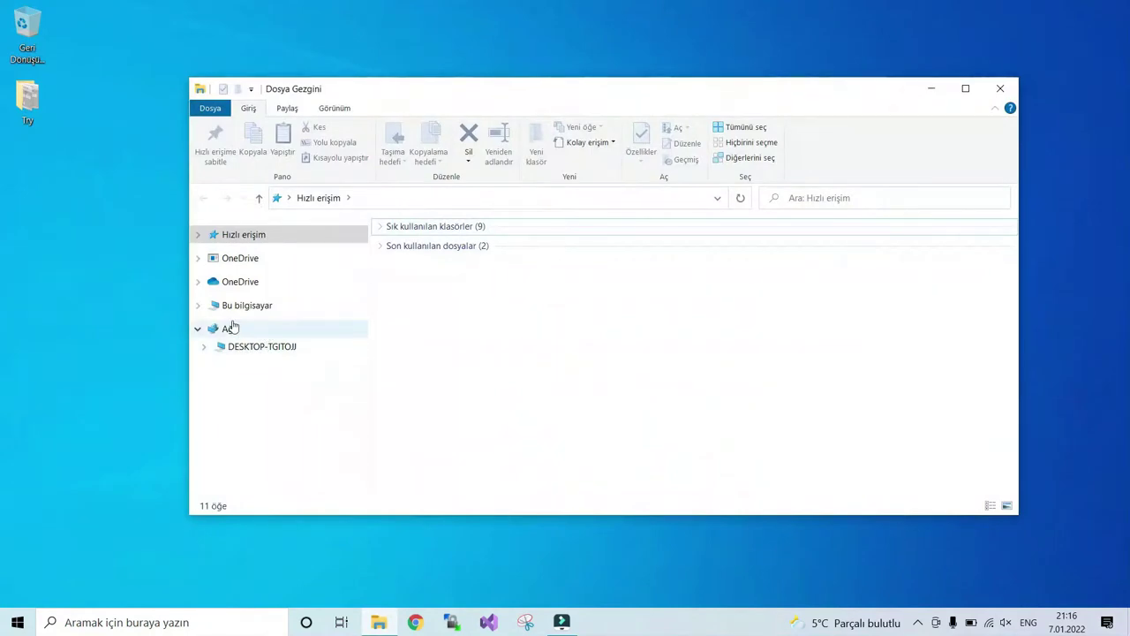
click(231, 306)
click(656, 408)
double_click(656, 407)
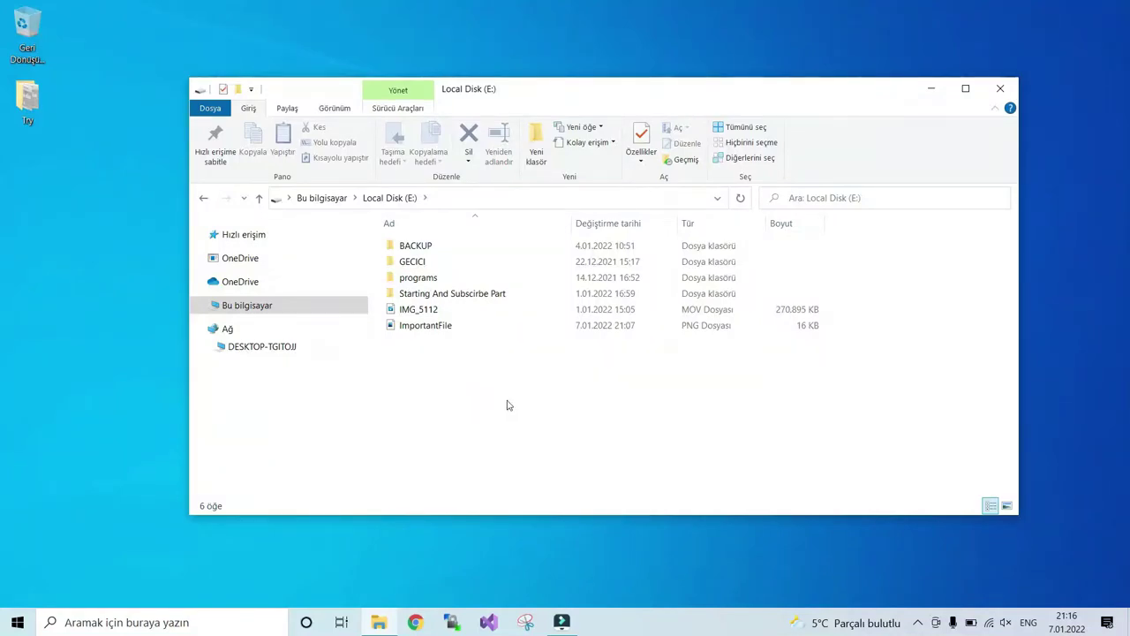
double_click(414, 327)
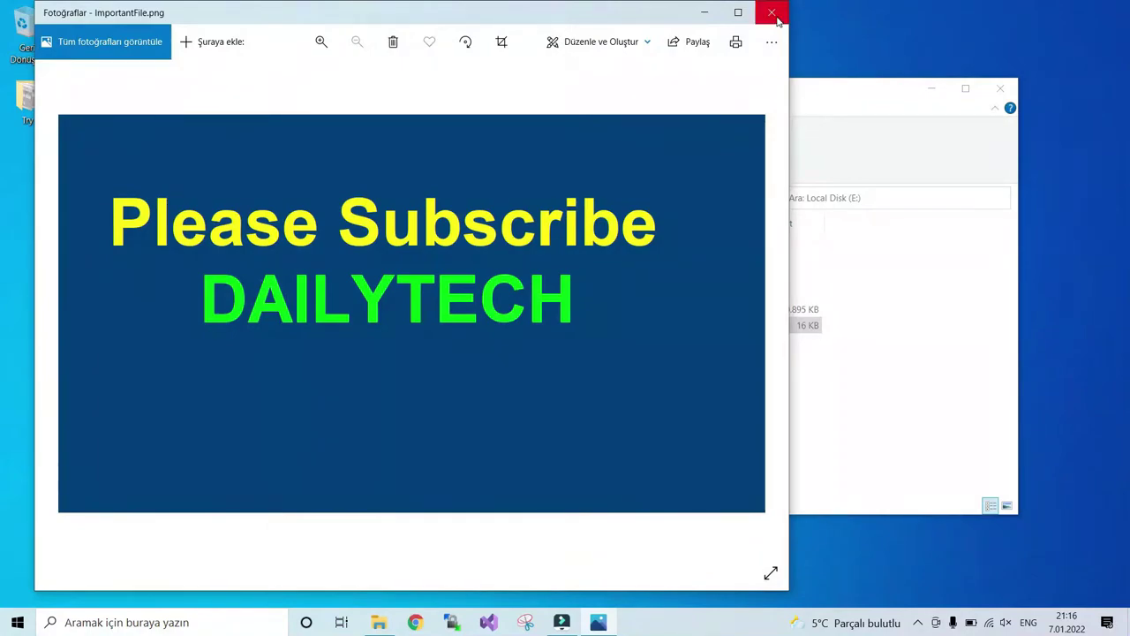
click(775, 16)
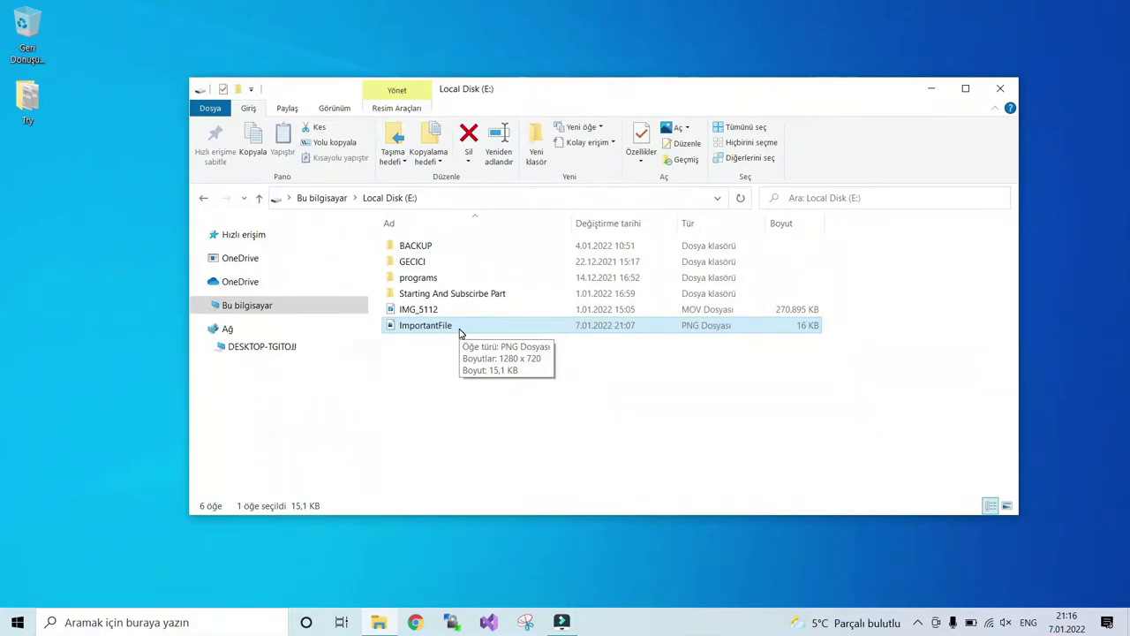
- Shift+Delete ImportantFile permanently, then verify the Recycle Bin stays empty
key(shift+Delete)
key(Return)
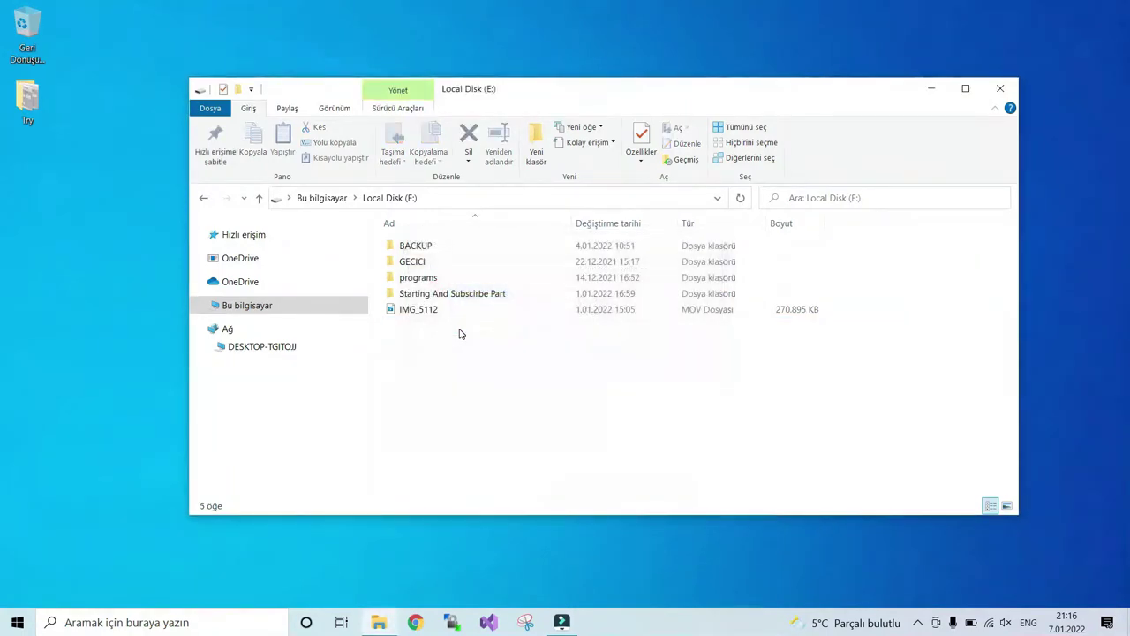
click(999, 89)
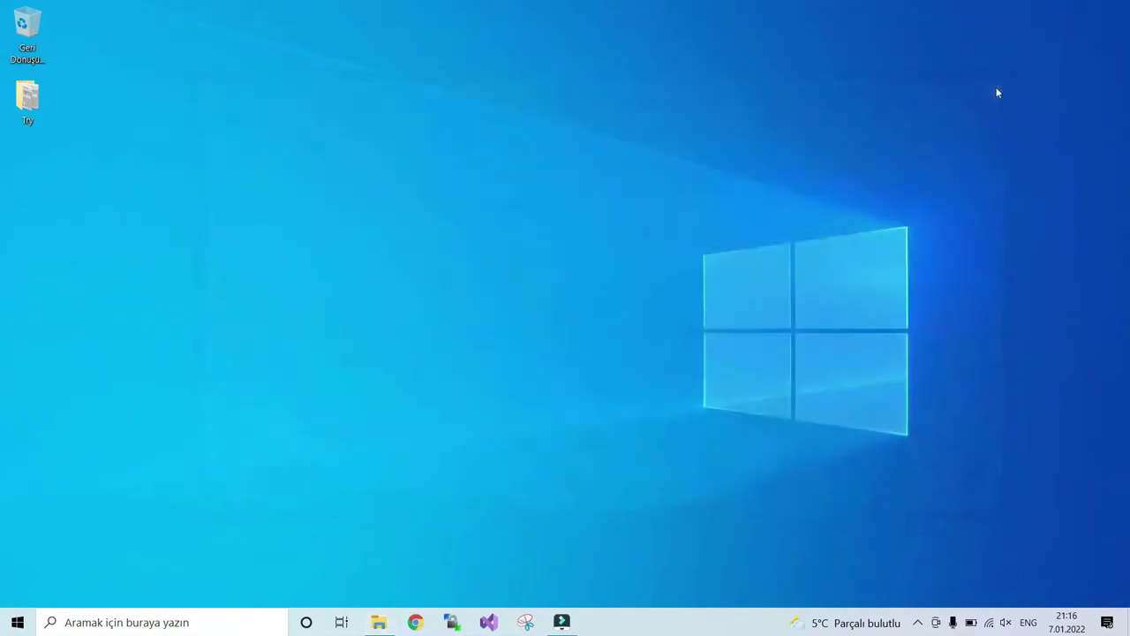
click(416, 173)
double_click(32, 36)
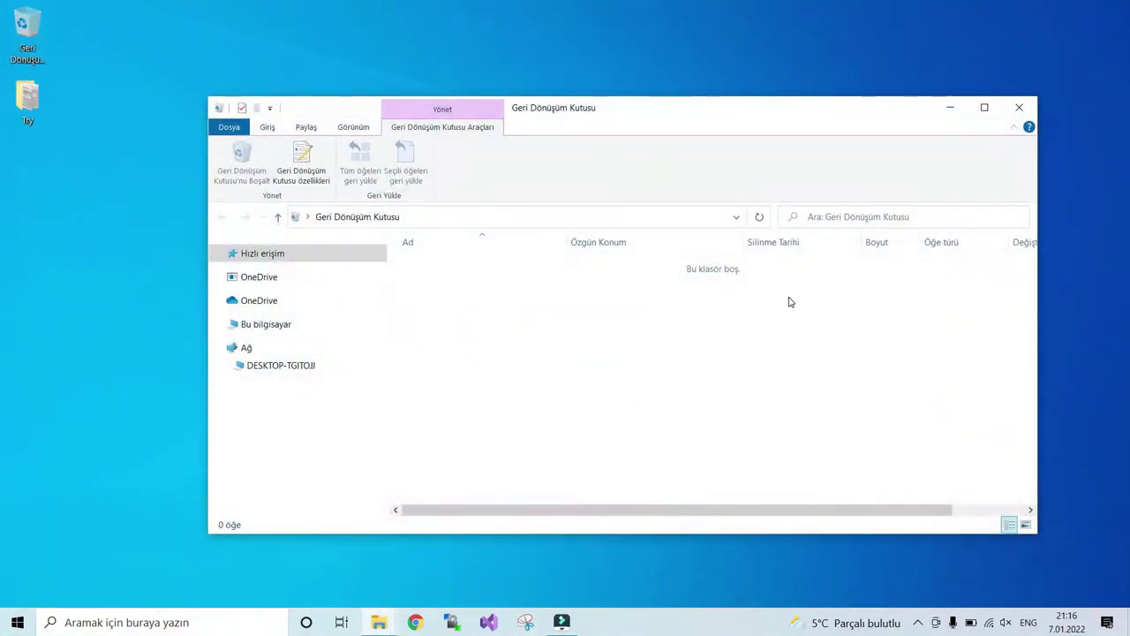
click(1030, 110)
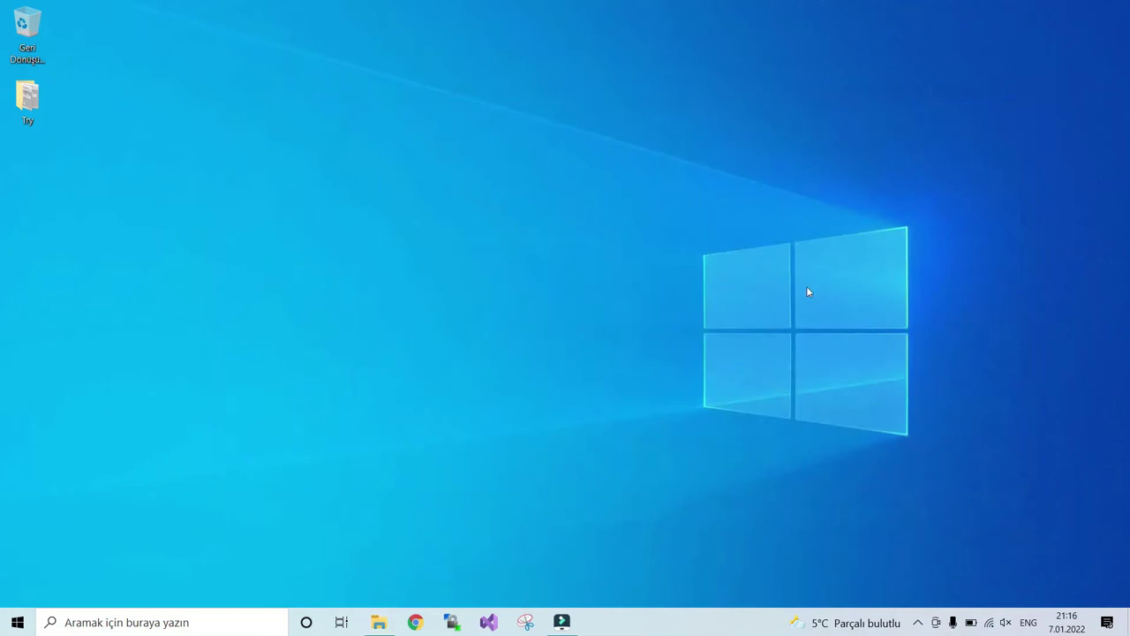
- Search Chrome for 'download recuva' and open the CCleaner Recuva download page
click(414, 622)
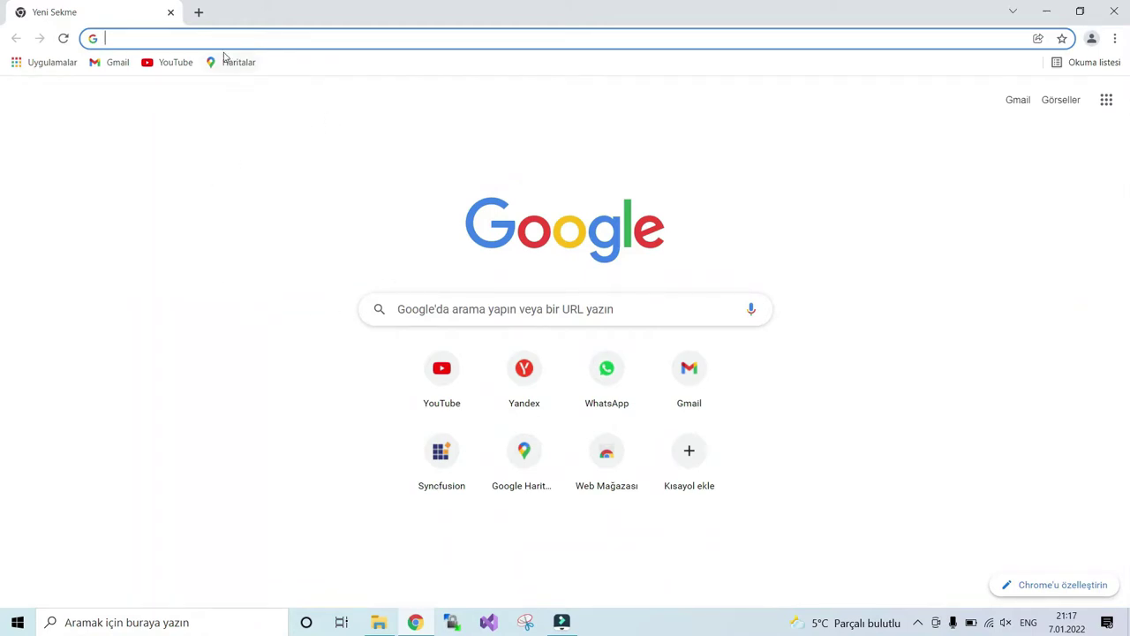
text(do)
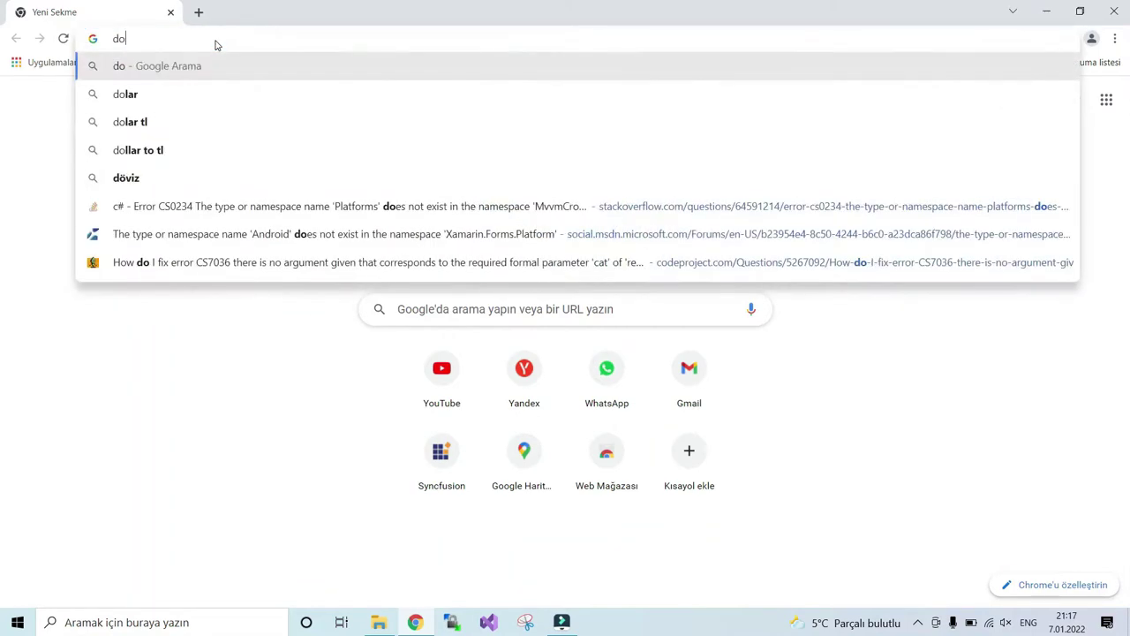
text(wnl)
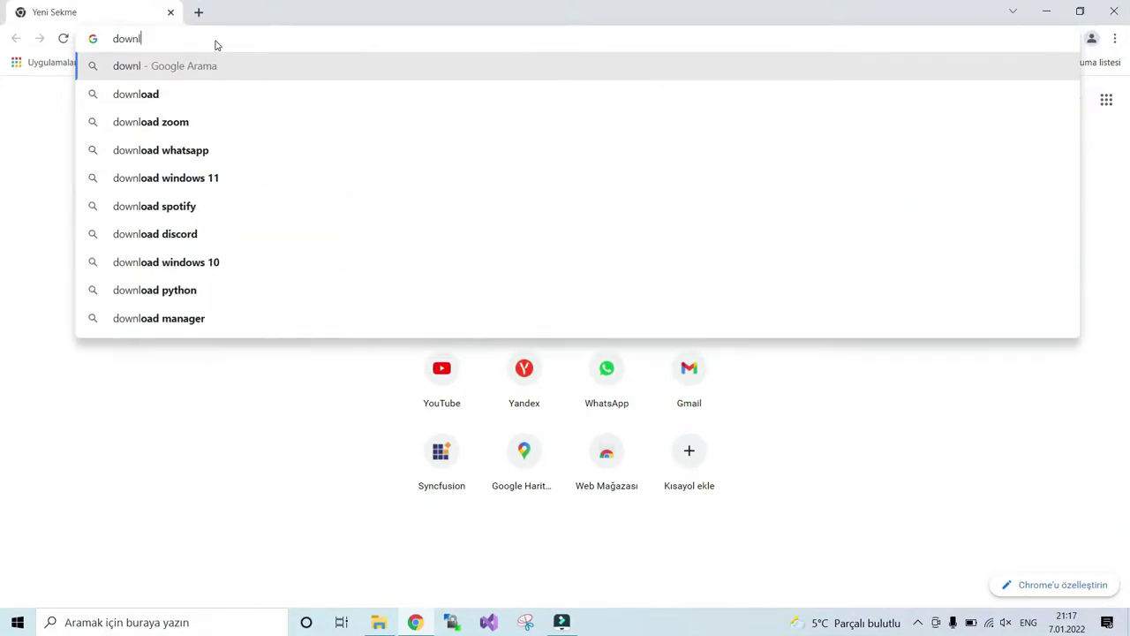
text(oad recuva)
key(Return)
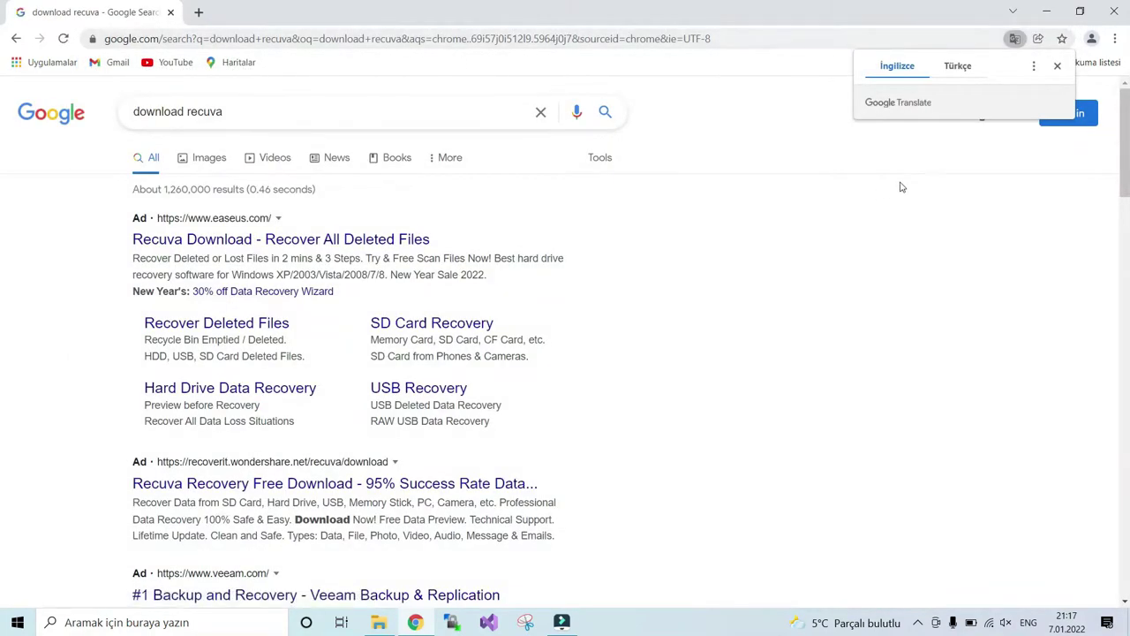
drag(1126, 173, 1118, 233)
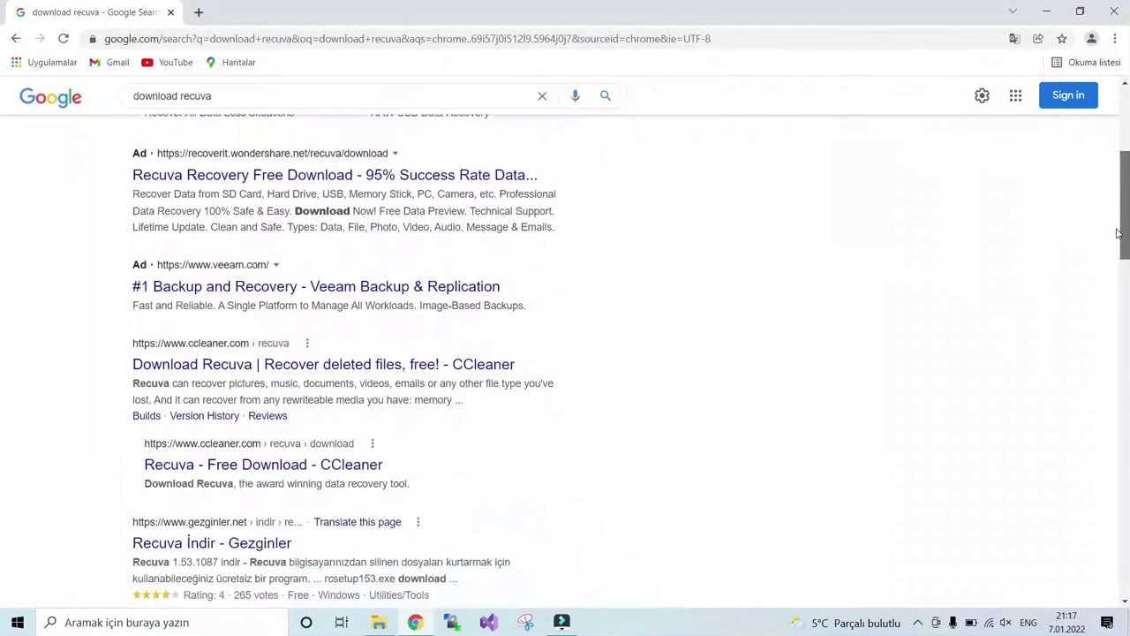
click(371, 363)
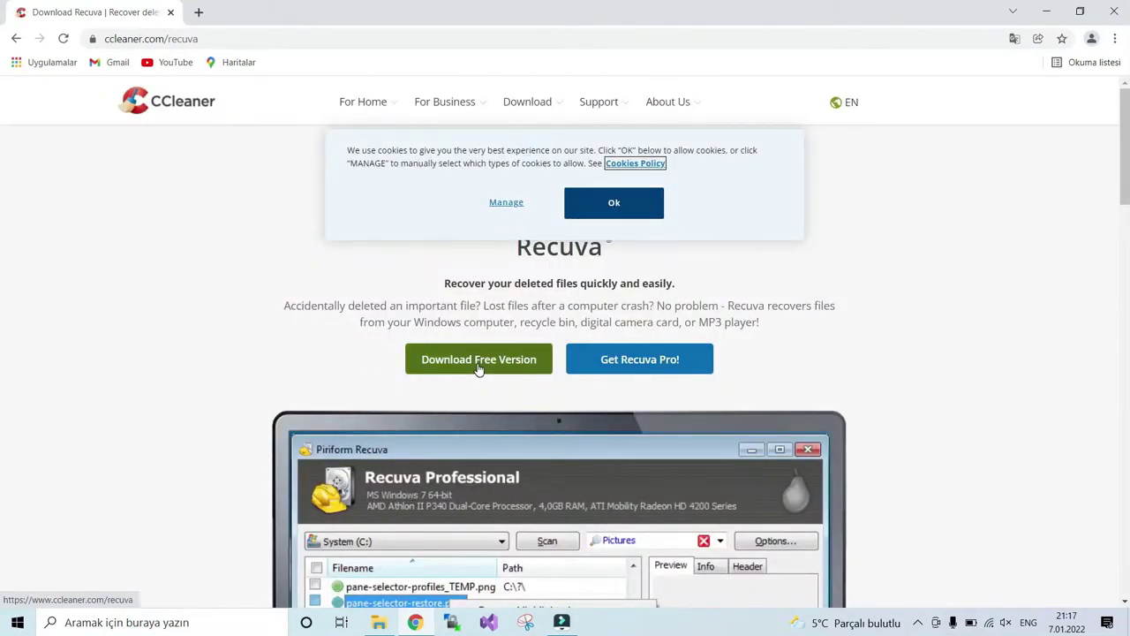
- Accept cookies and download the free Recuva installer rcsetup153.exe
click(639, 215)
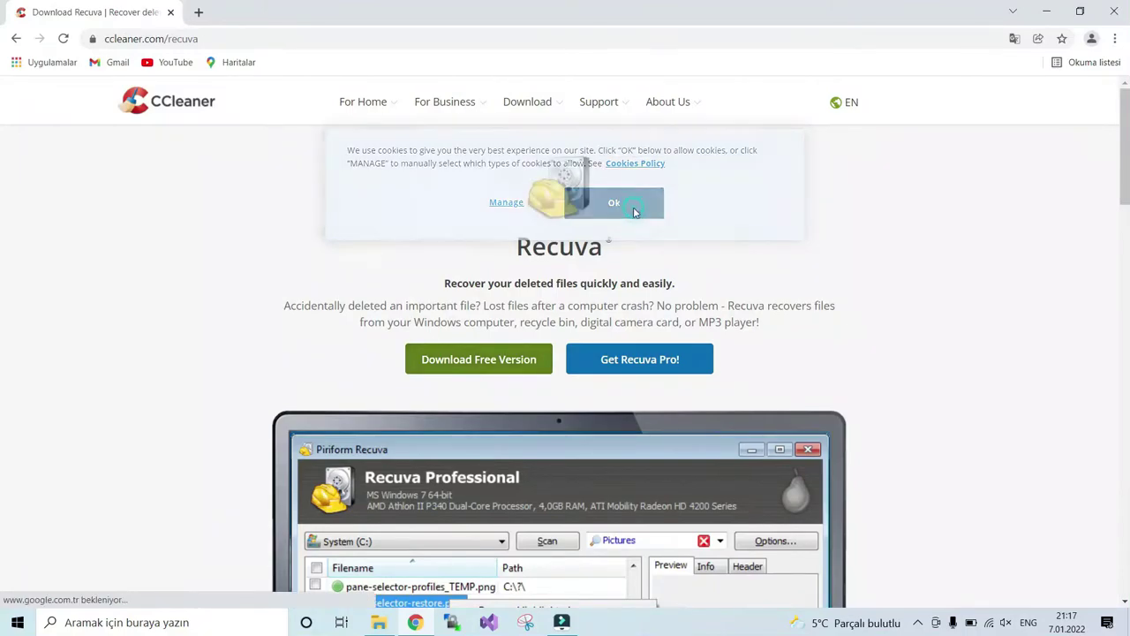
click(457, 364)
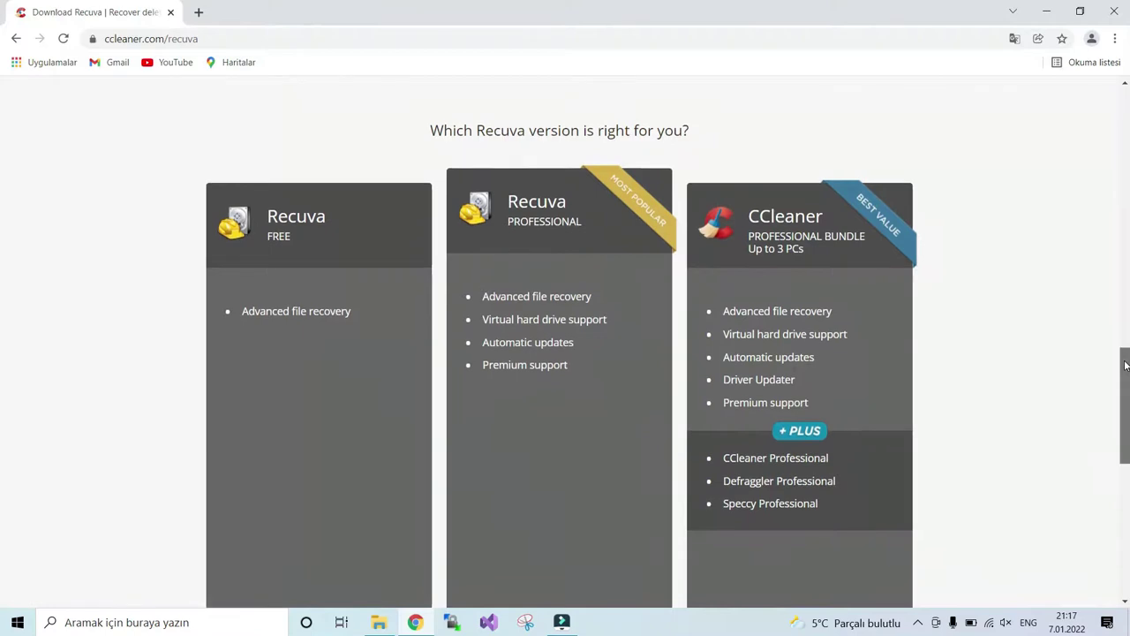
scroll(1, 371, down, 3)
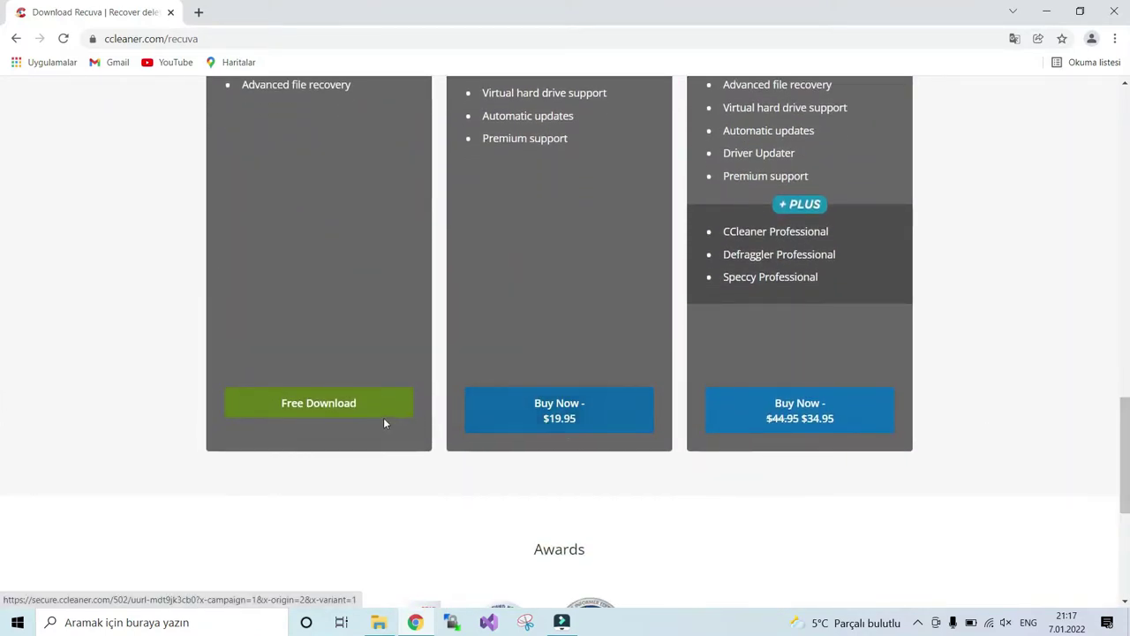
click(320, 407)
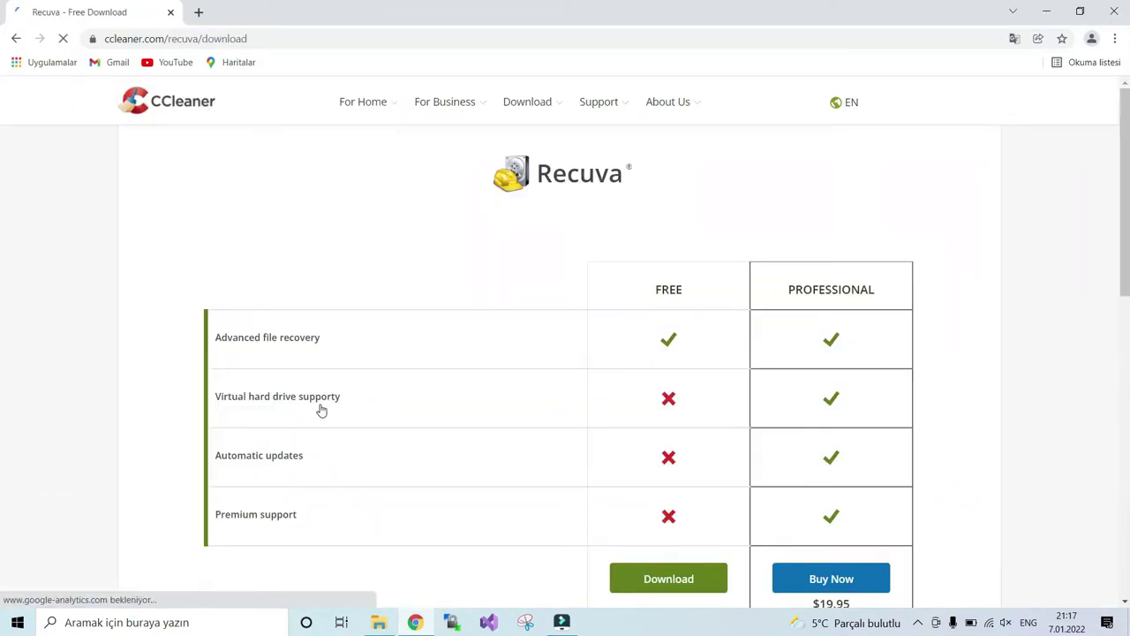
click(650, 580)
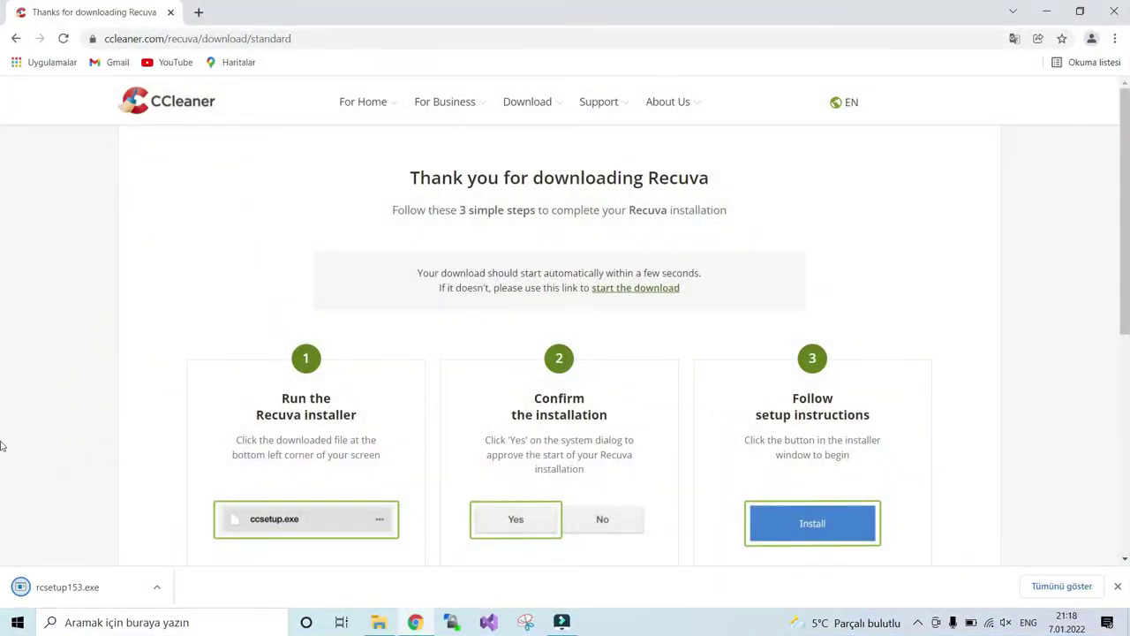
- Run rcsetup153.exe from the download bar and install Recuva v1.53
click(65, 590)
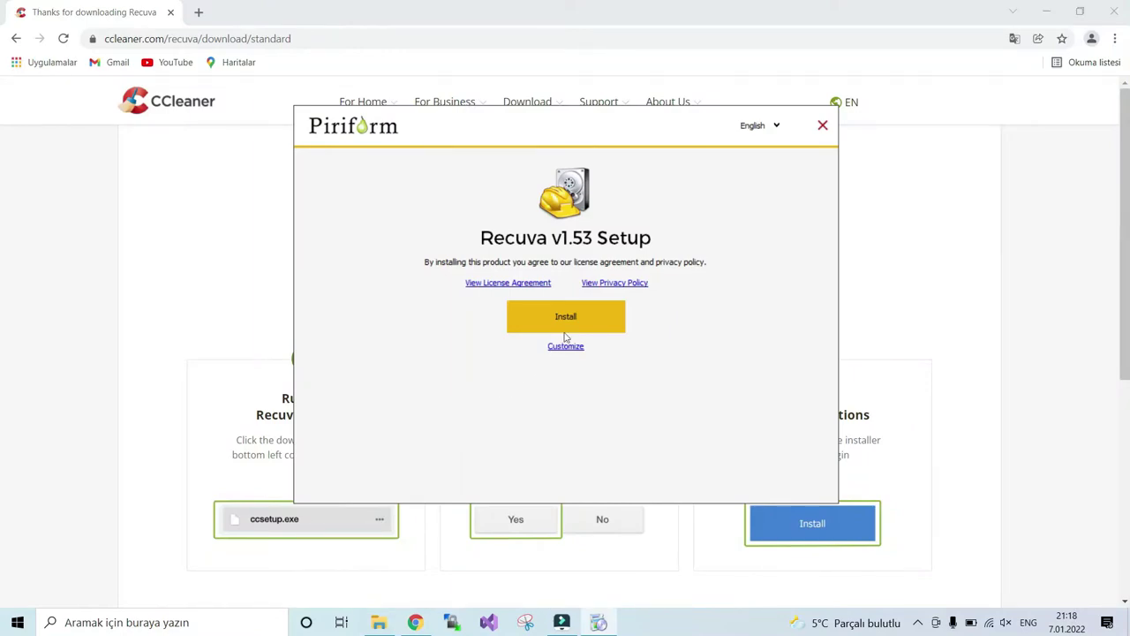
click(570, 320)
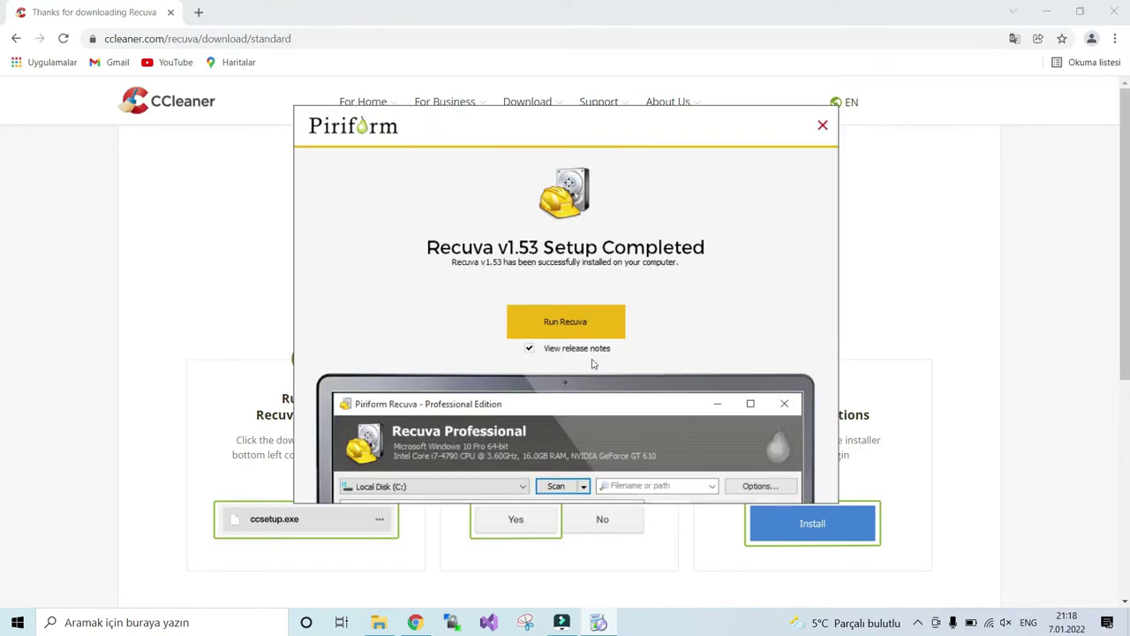
- Launch Recuva without release notes and advance the wizard with Pictures as the file type
click(528, 349)
click(564, 324)
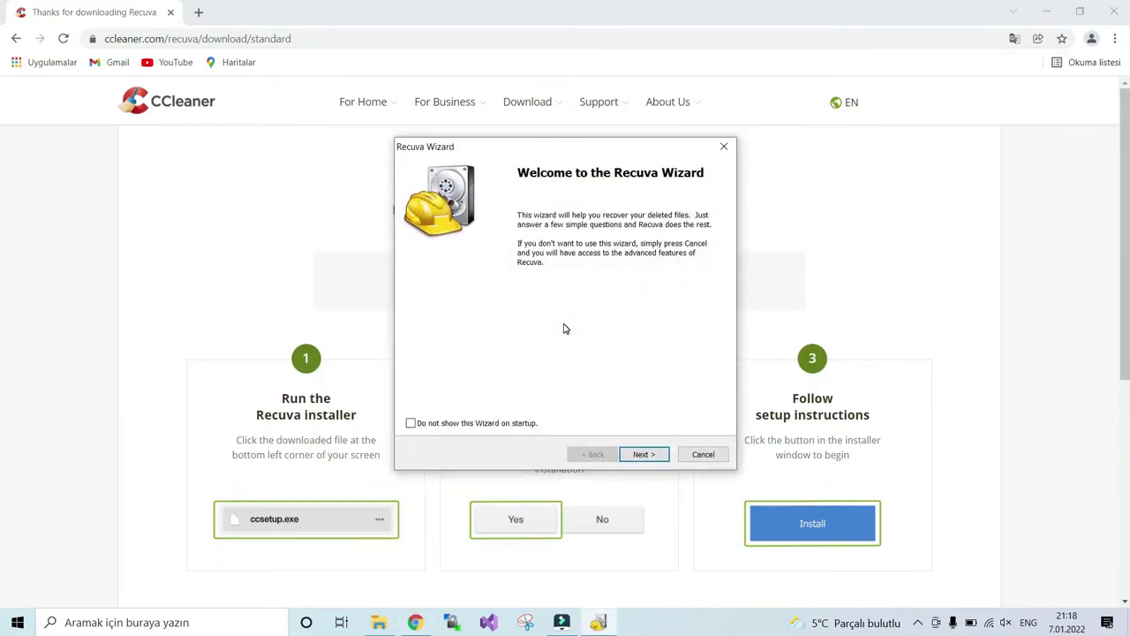
click(649, 460)
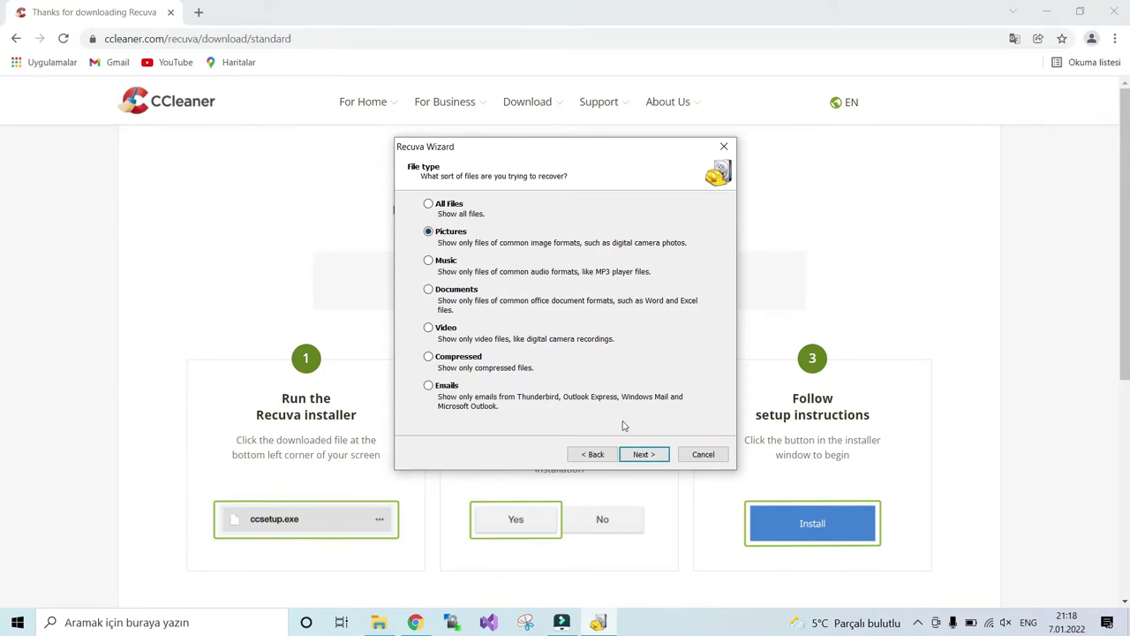
click(640, 457)
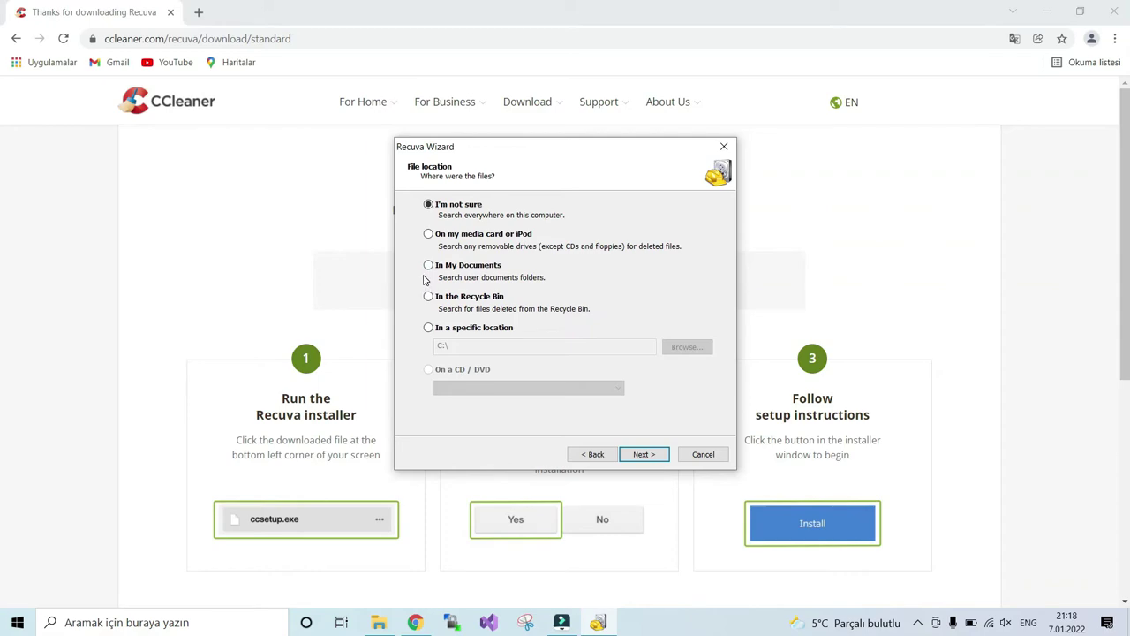
- Choose Local Disk (E:) as the specific search location and start the deleted-file scan
click(429, 329)
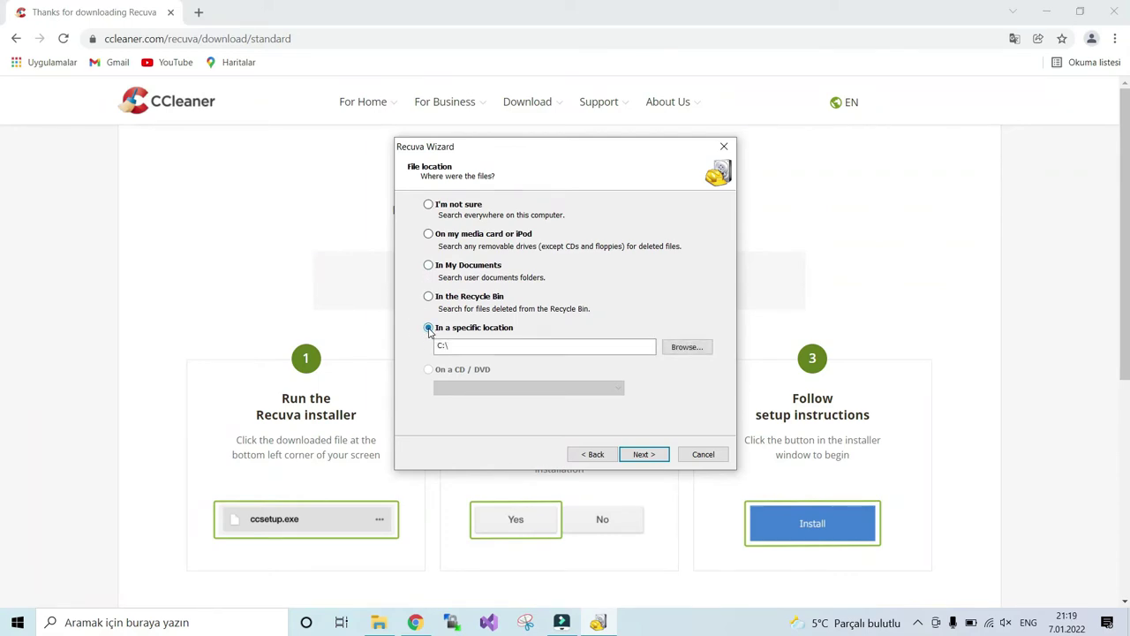
click(683, 351)
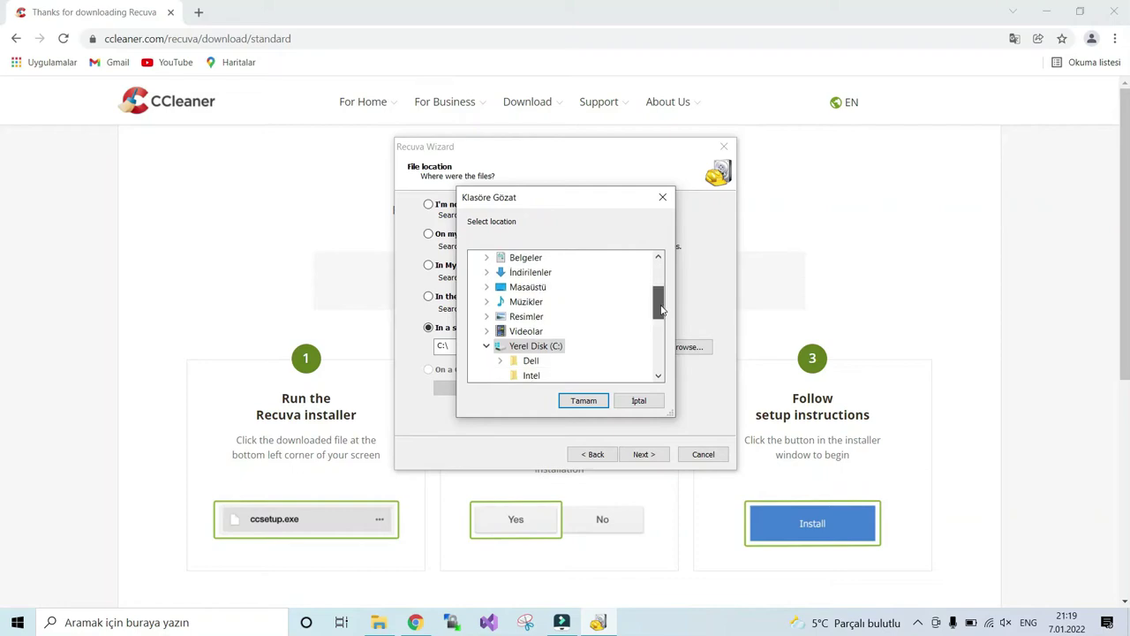
drag(662, 309, 661, 352)
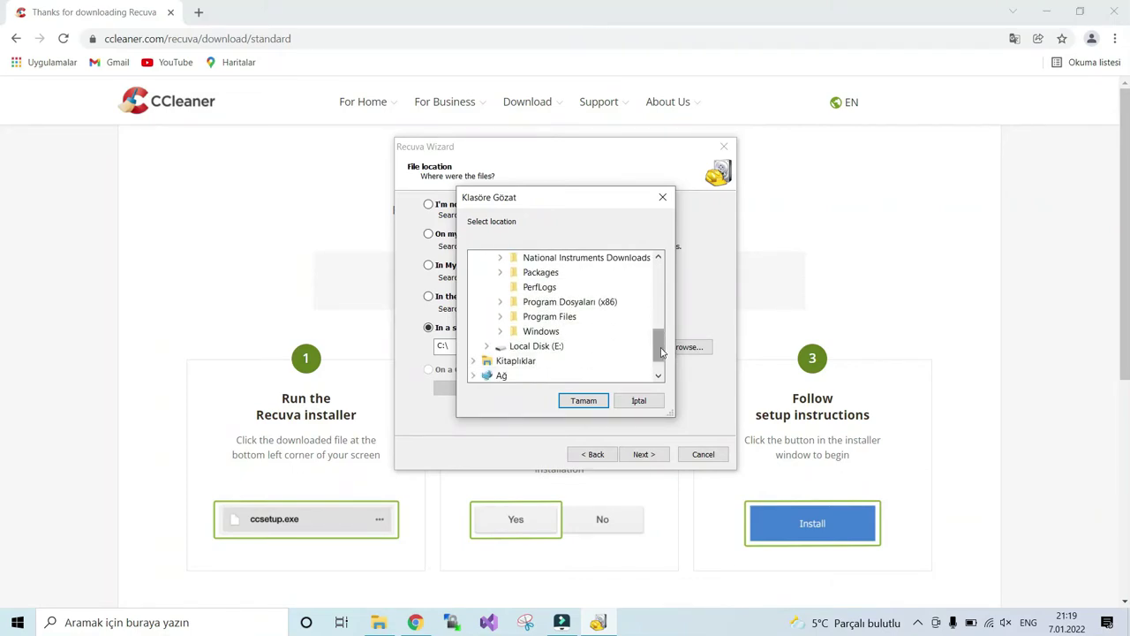
click(549, 350)
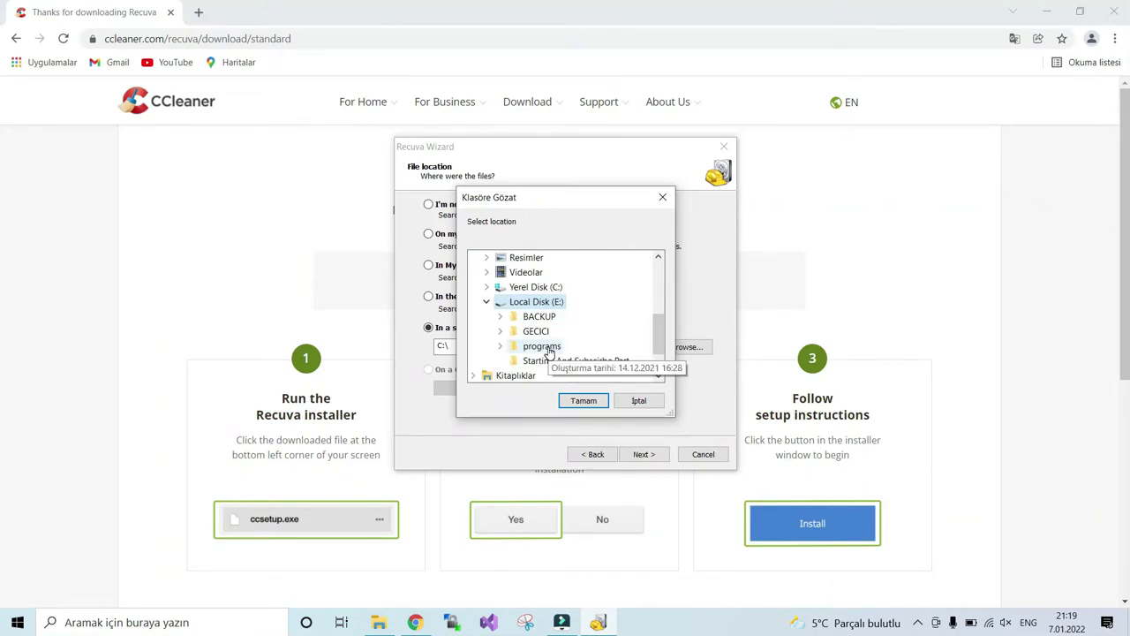
click(578, 406)
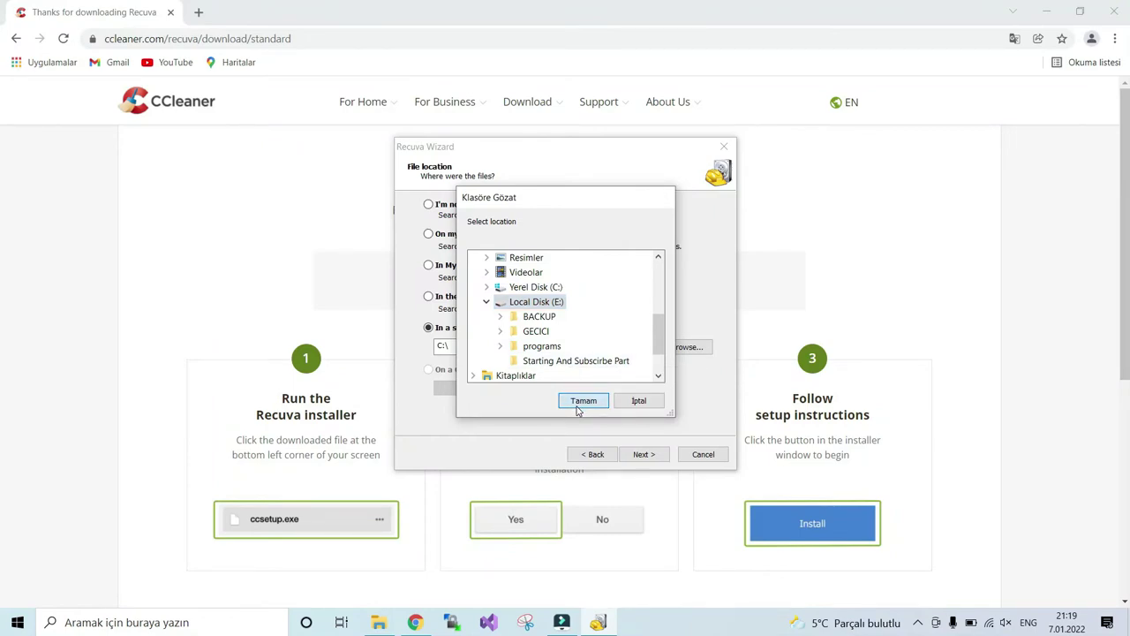
click(642, 454)
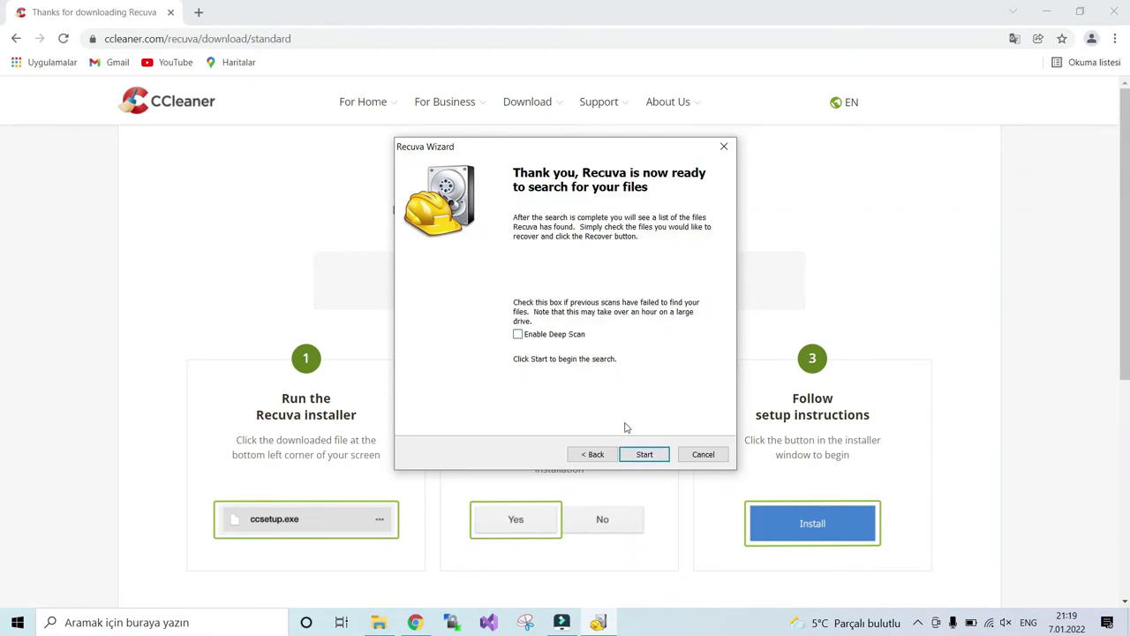
click(641, 454)
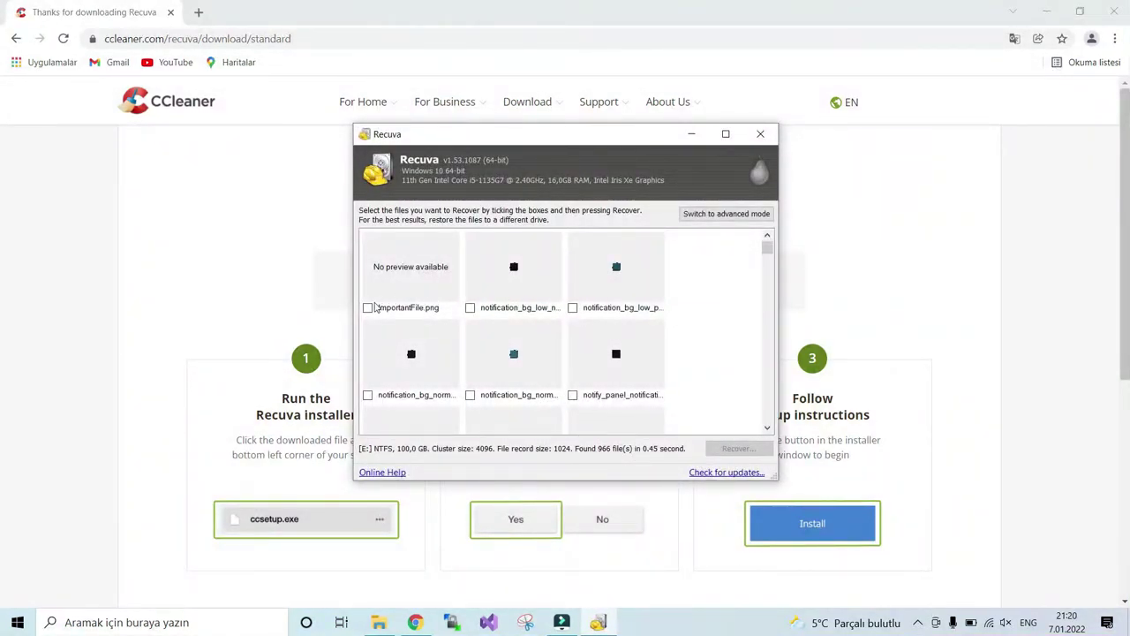
- Tick ImportantFile.png and recover it to the desktop (Masaüstü), then dismiss the completion notice
click(367, 308)
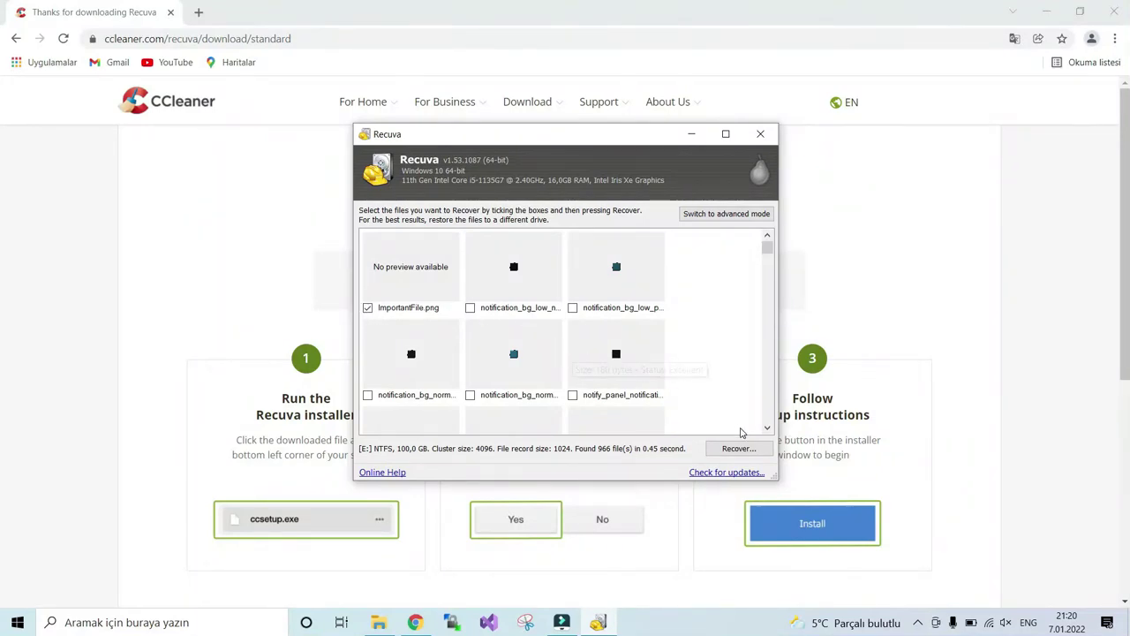
click(739, 448)
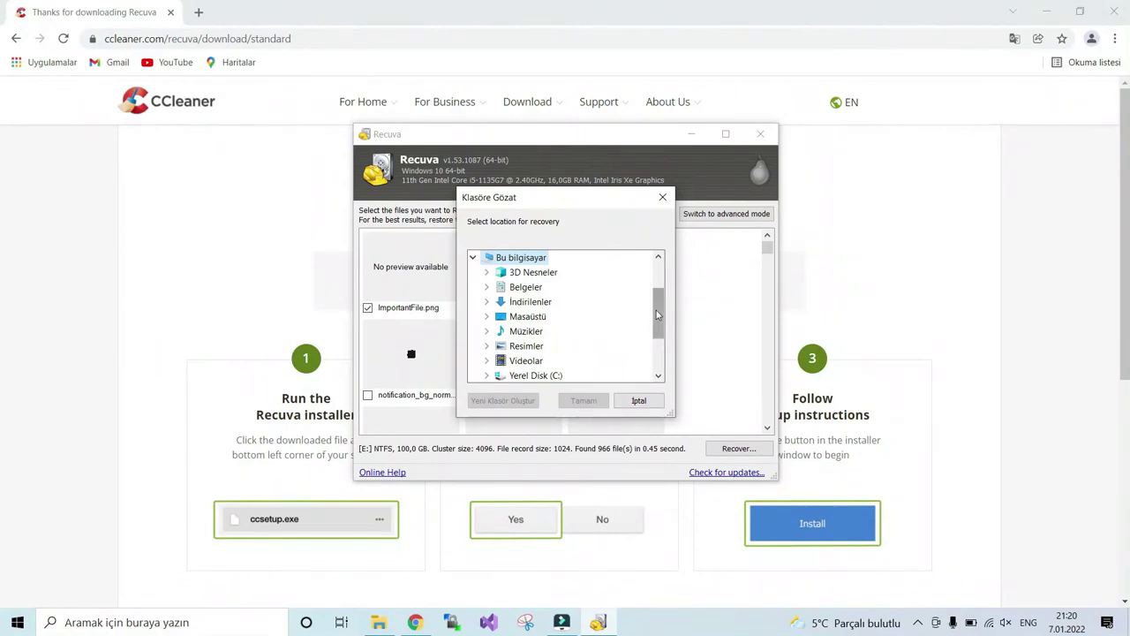
drag(658, 311, 657, 331)
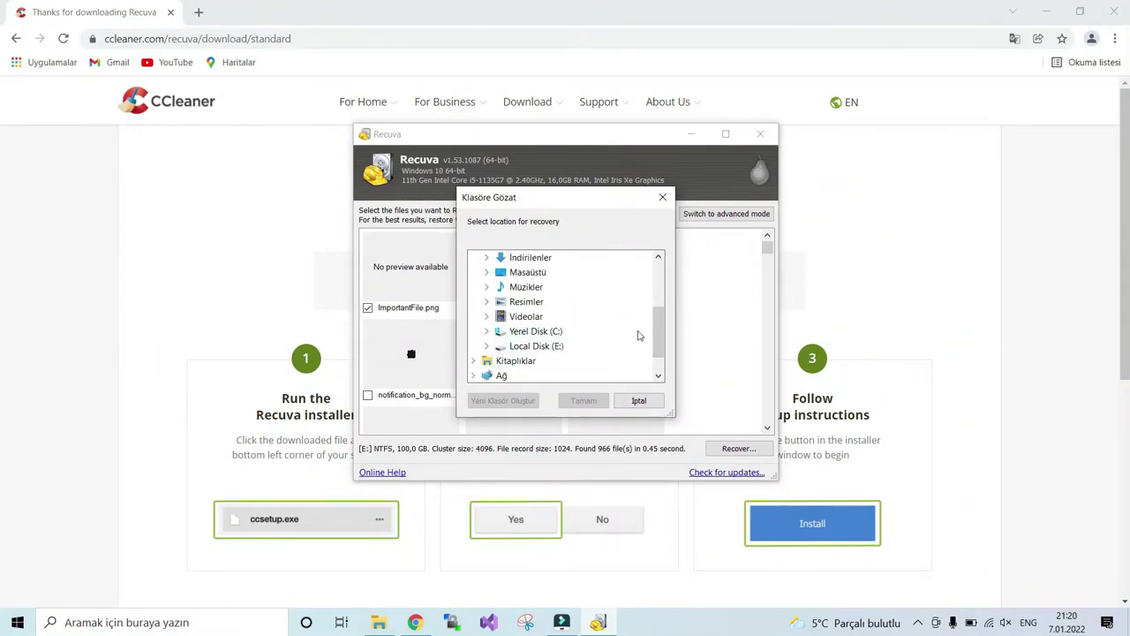
click(528, 273)
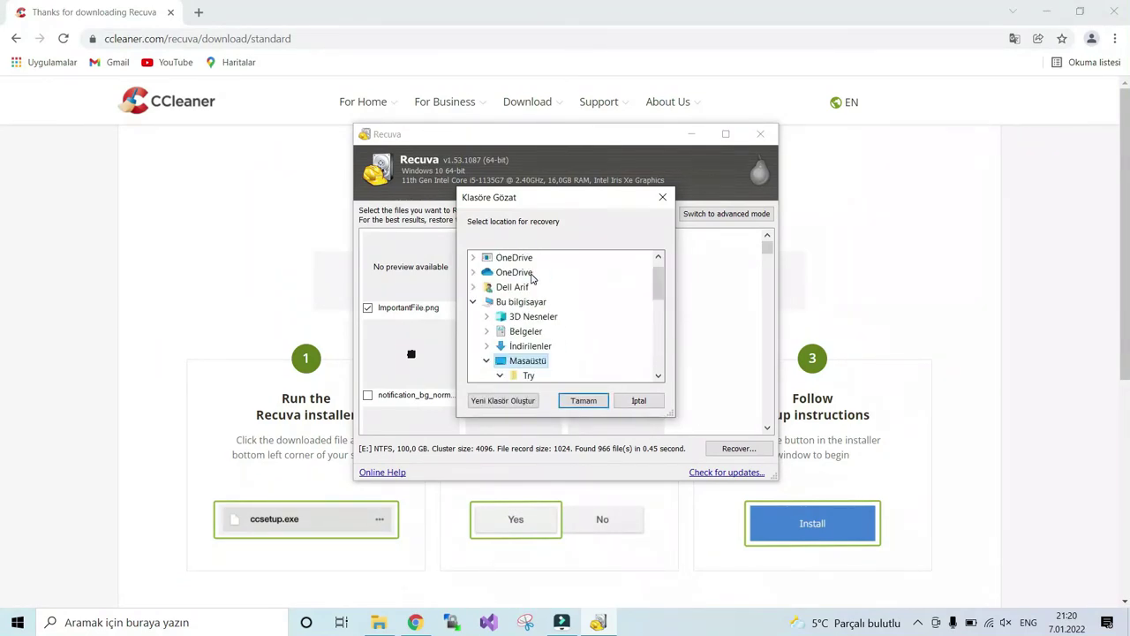
click(580, 406)
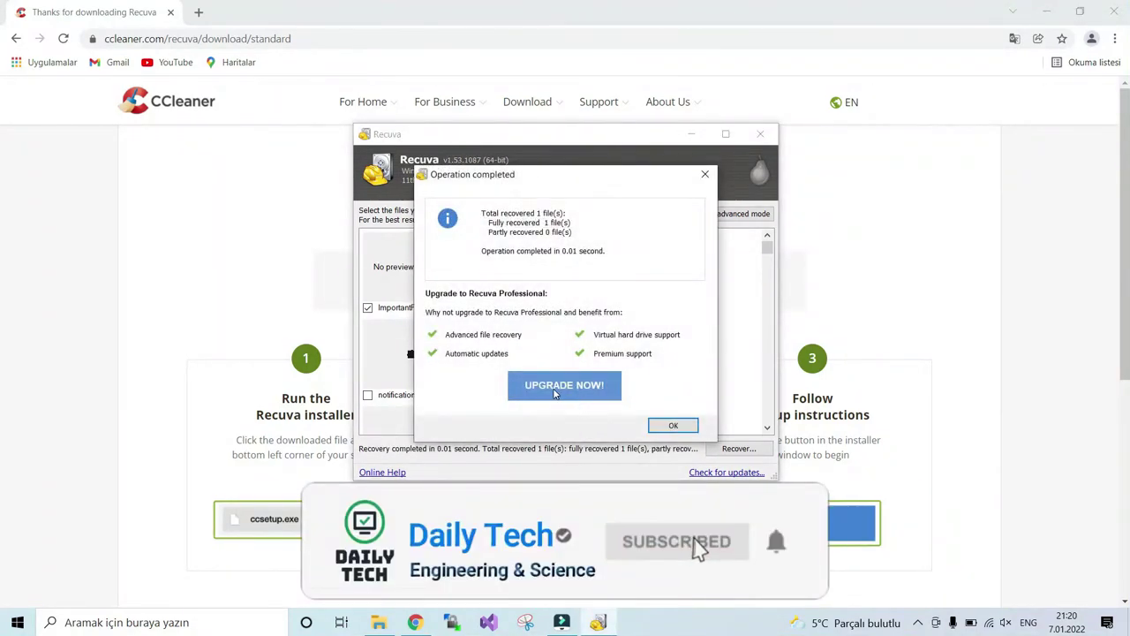
click(673, 426)
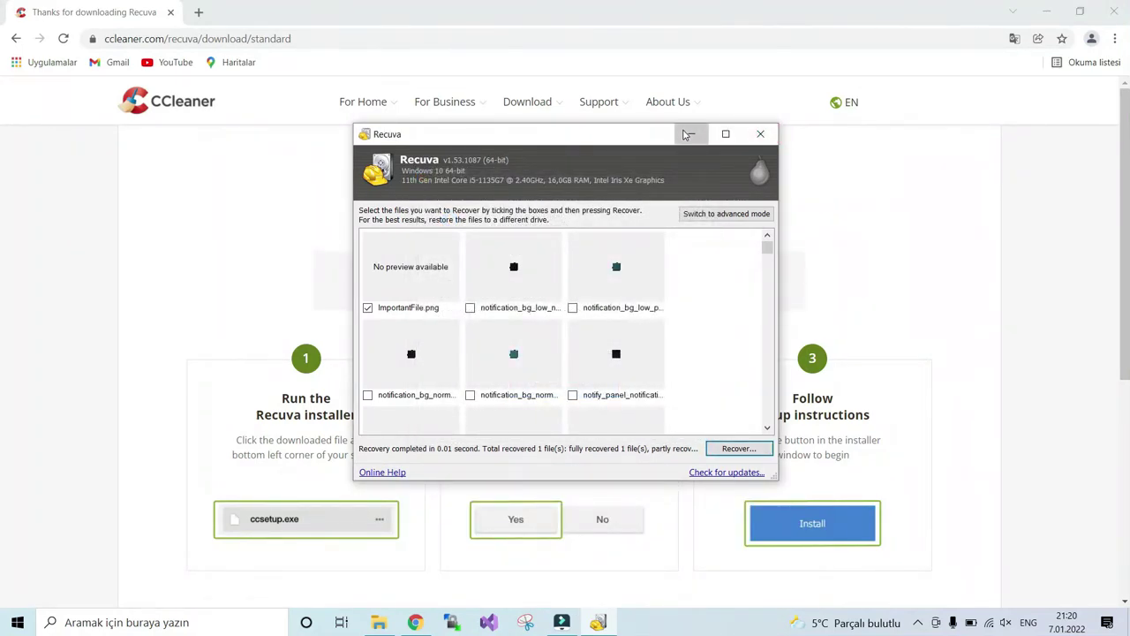
- Minimize Recuva and Chrome, then open the recovered ImportantFile from the desktop in Photos
click(691, 133)
click(1047, 11)
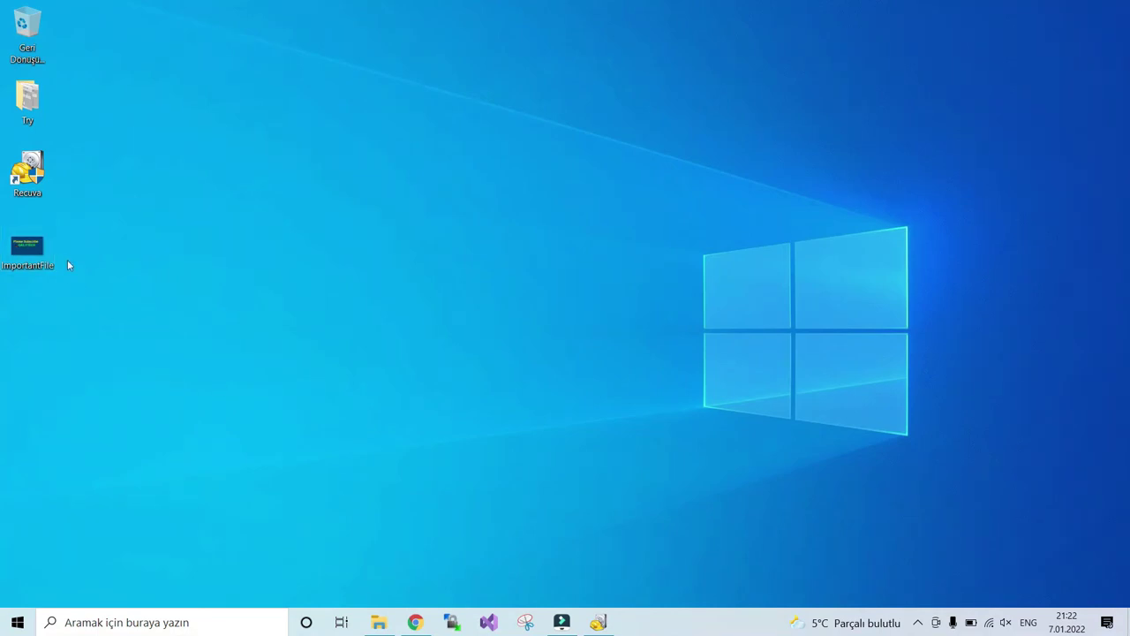
double_click(36, 243)
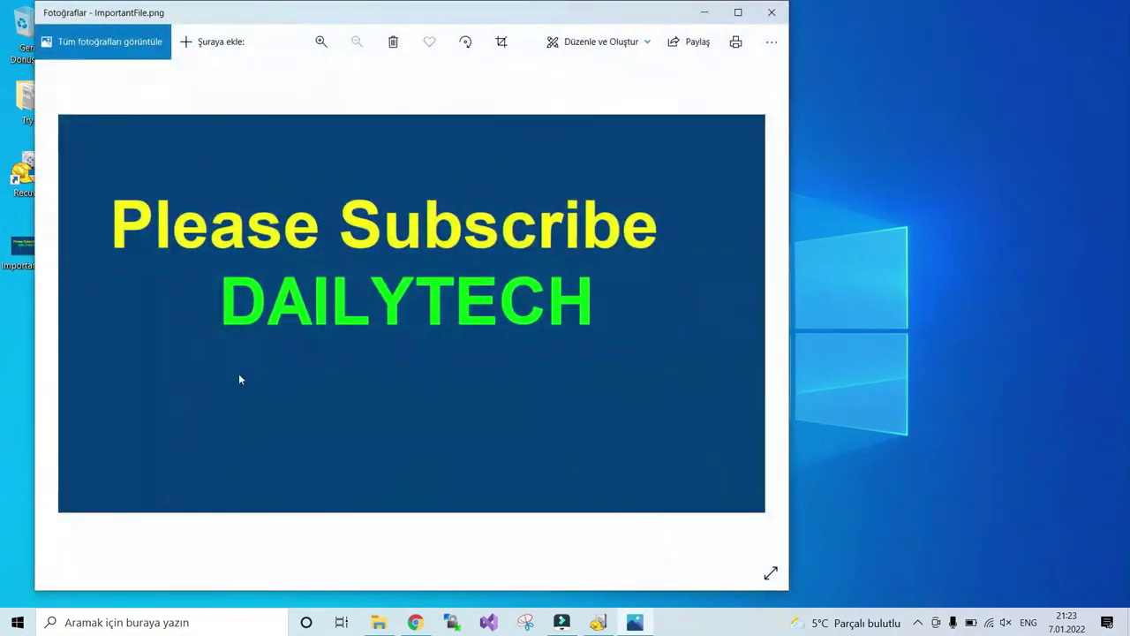